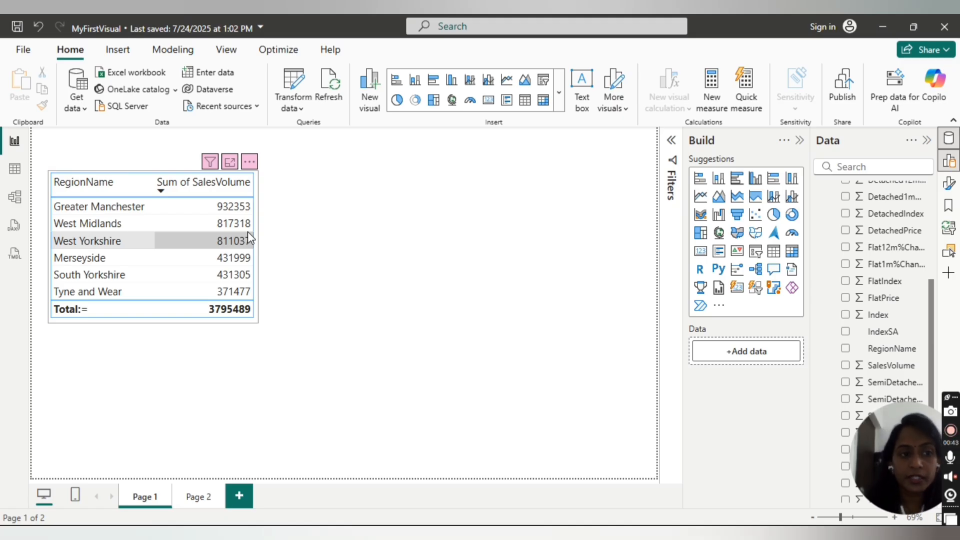
- View the visual suggestions for the RegionName and SalesVolume table on Page 1
click(257, 219)
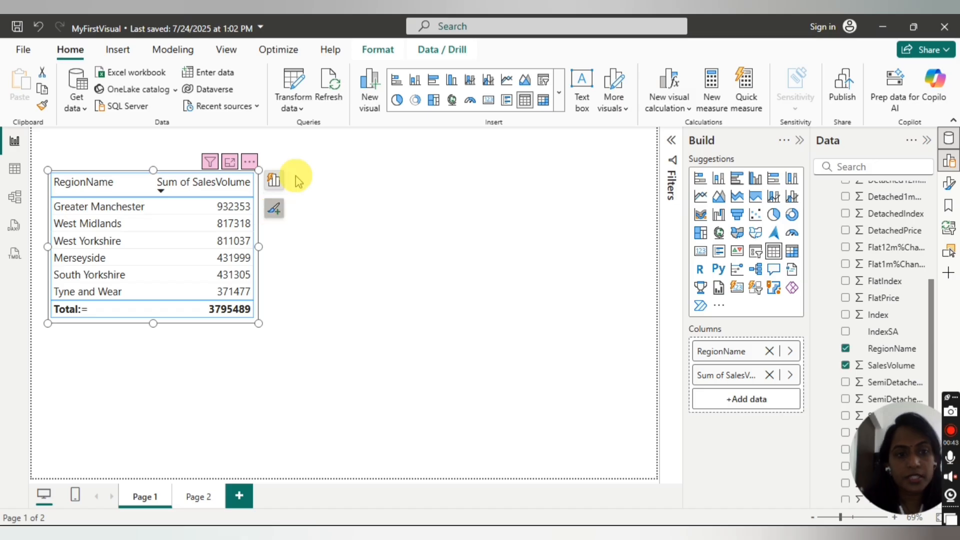
click(279, 181)
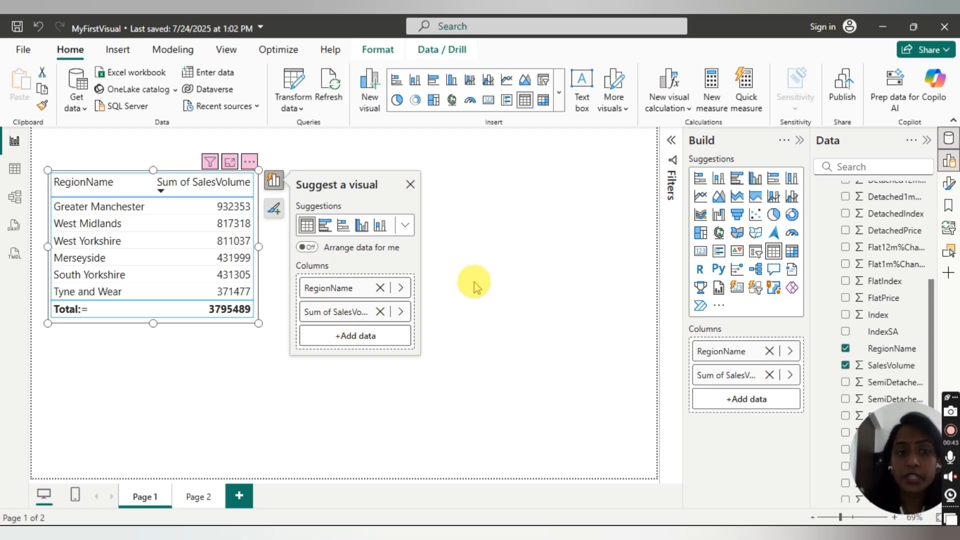
- Insert an empty matrix visual on Page 2, enlarge it and move it away from the page's upper-left corner
click(254, 495)
click(199, 498)
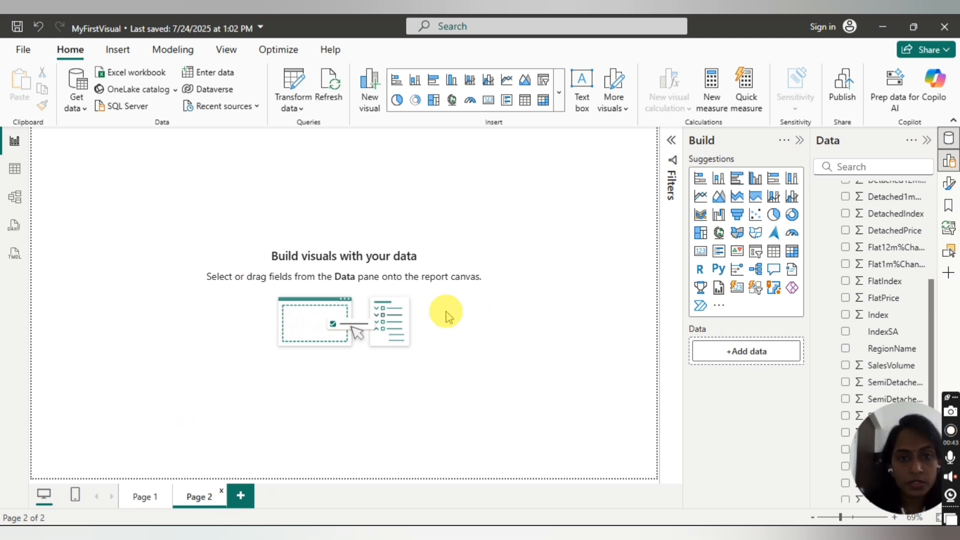
click(544, 101)
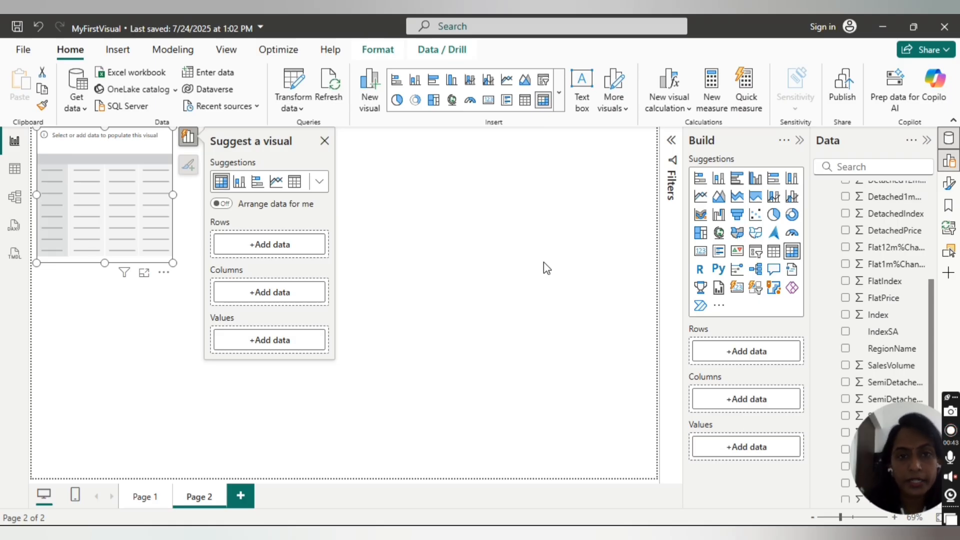
click(332, 344)
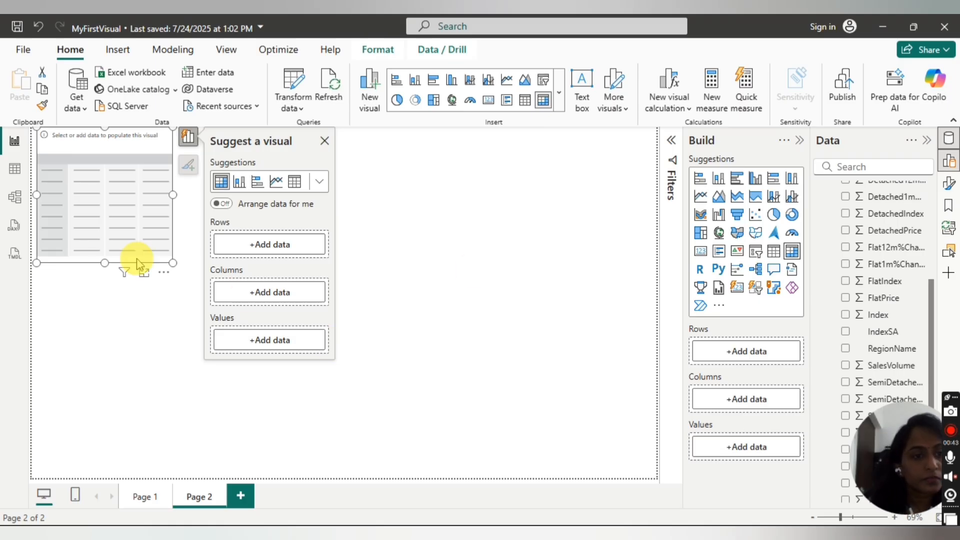
drag(172, 262, 339, 345)
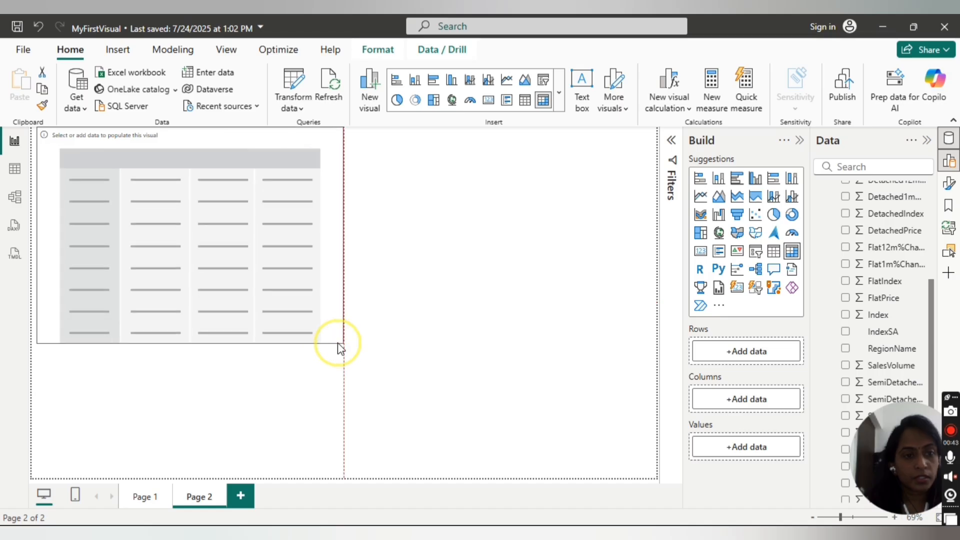
drag(330, 268, 379, 297)
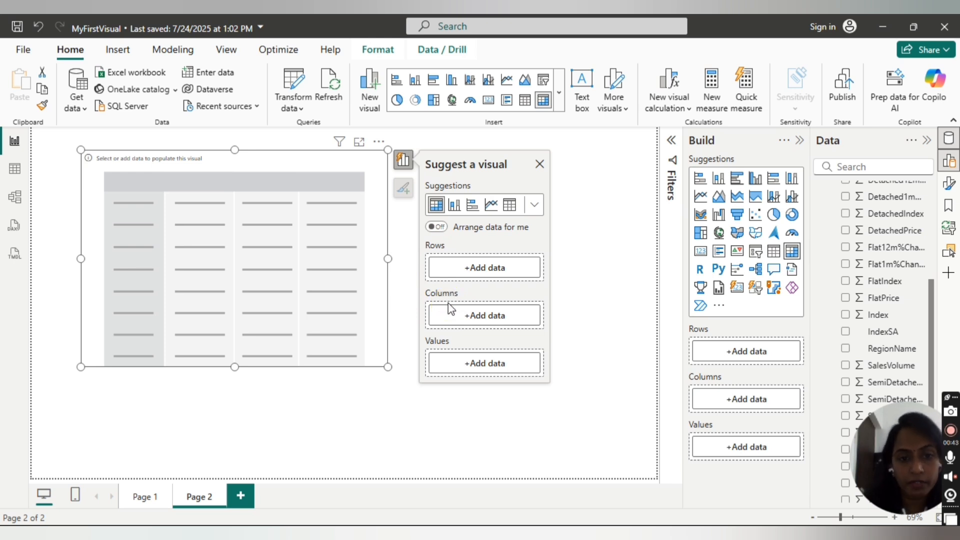
- Add the Date field from HPIAdmins to the matrix's rows
click(488, 269)
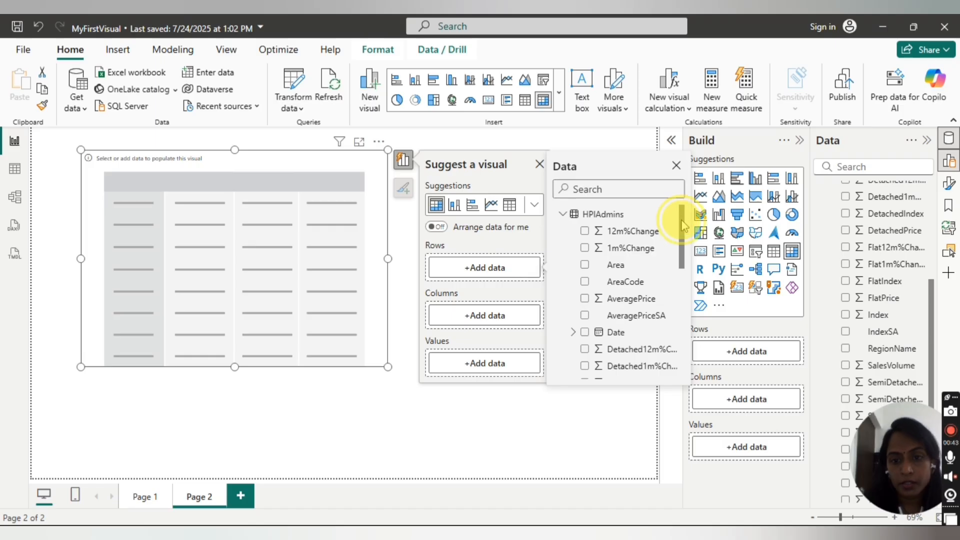
scroll(677, 214, down, 1)
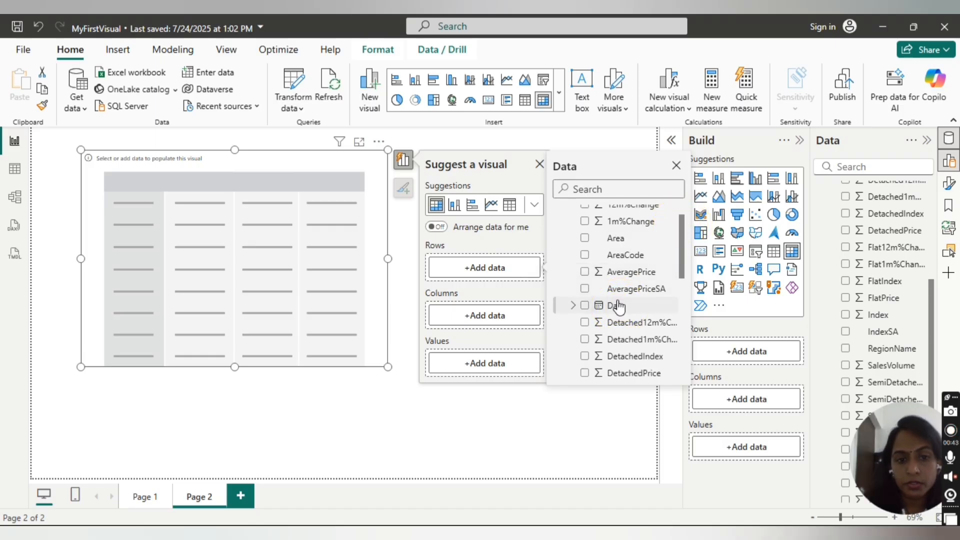
click(619, 306)
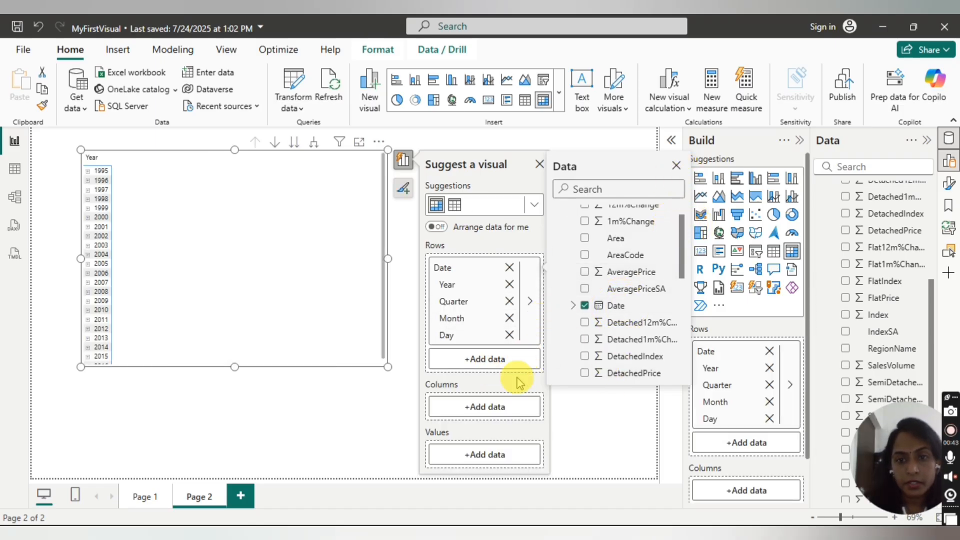
- Add the RegionName field to the matrix's columns
click(489, 407)
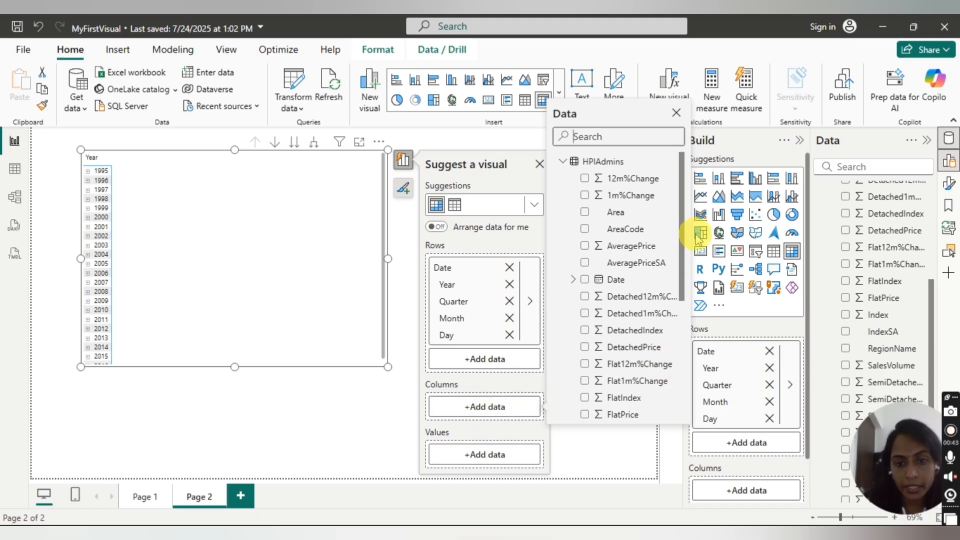
drag(684, 235, 684, 334)
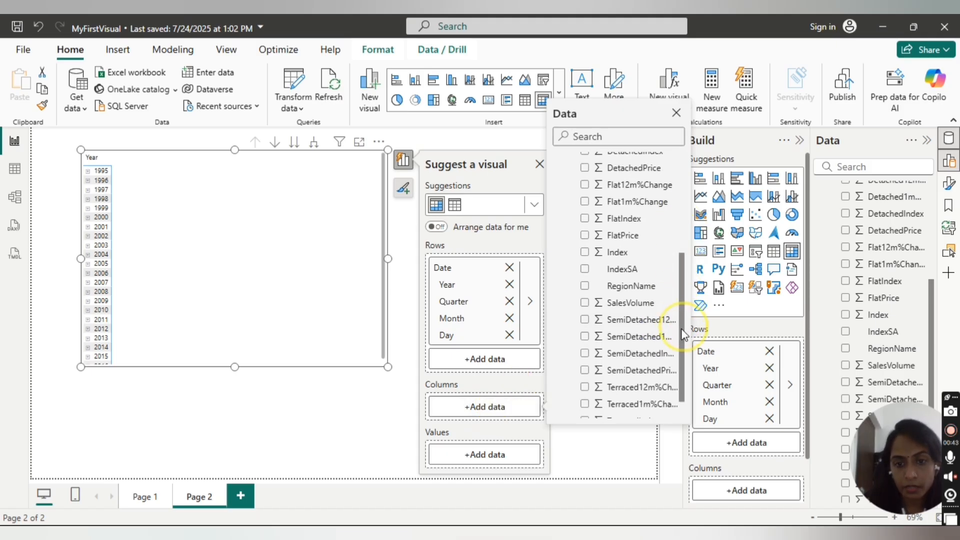
click(635, 287)
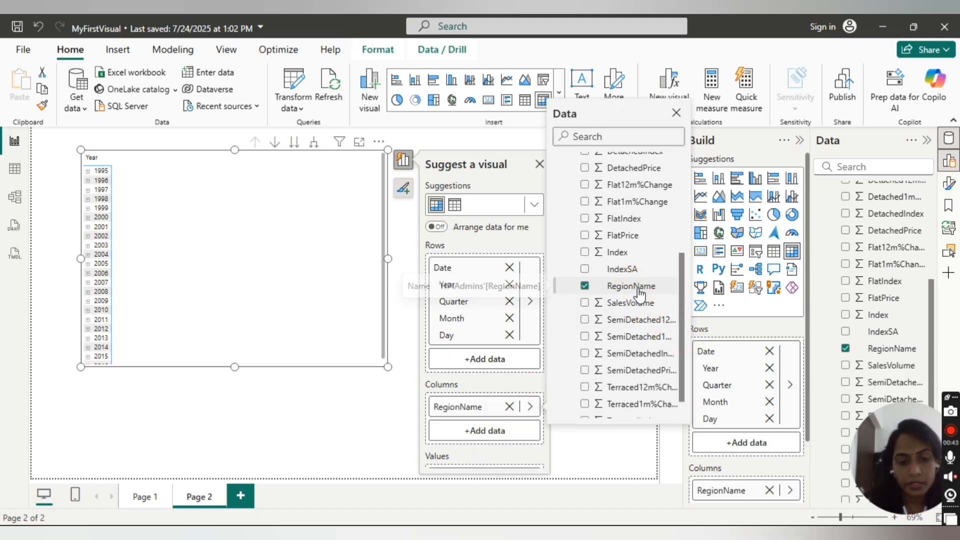
click(676, 113)
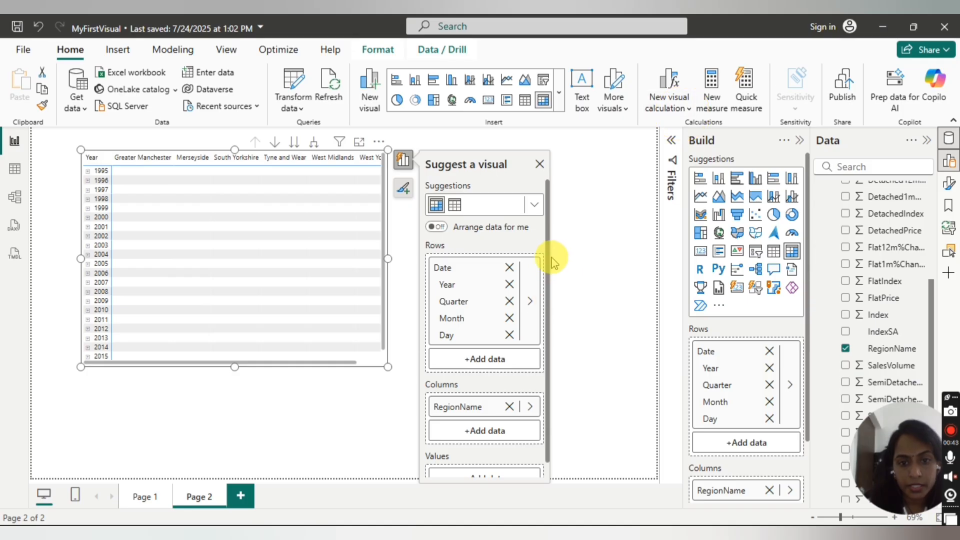
- Add the SalesVolume field to the matrix's values
drag(547, 258, 549, 289)
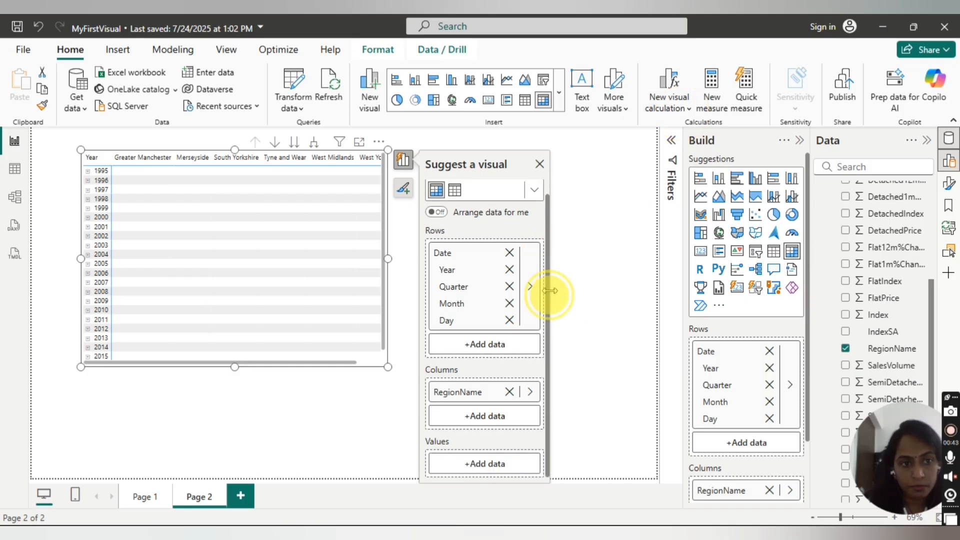
click(469, 464)
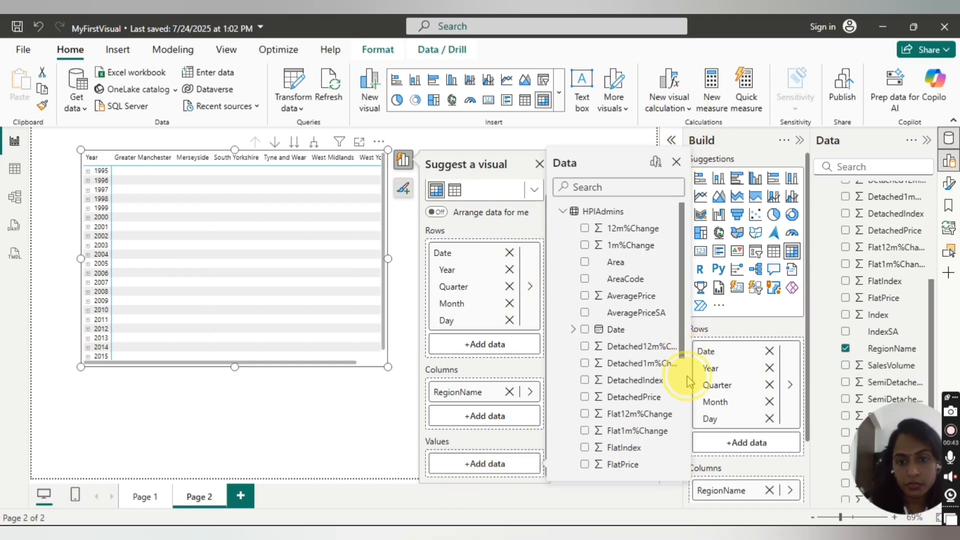
scroll(689, 403, down, 3)
scroll(688, 400, down, 2)
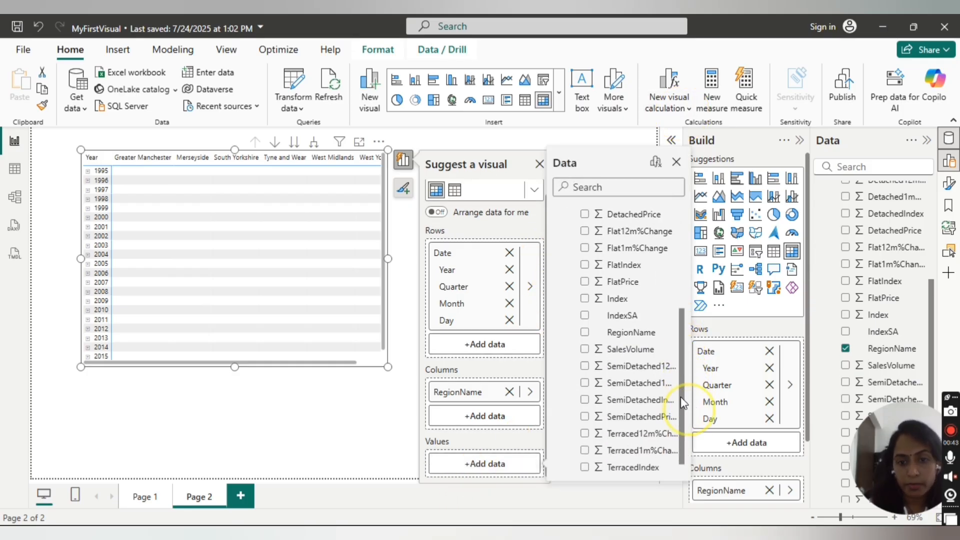
click(645, 352)
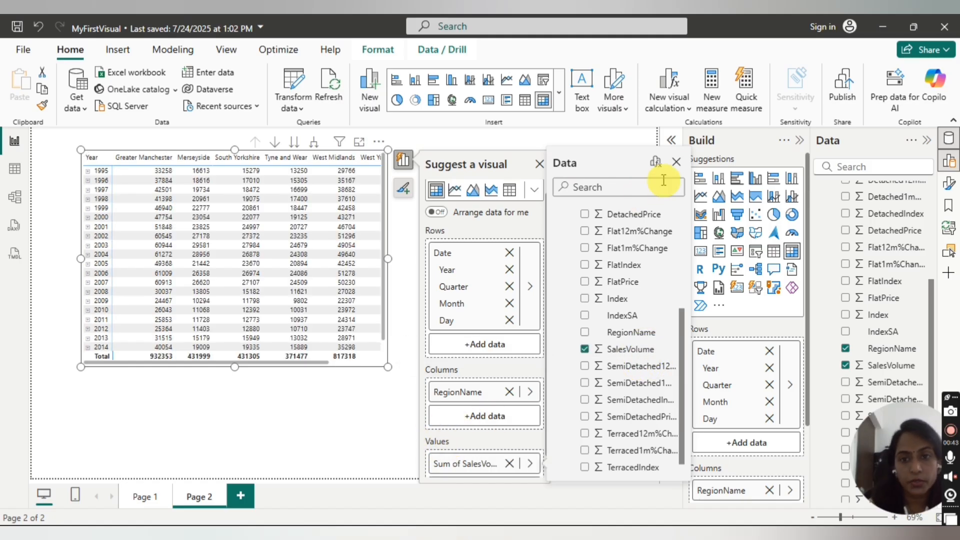
click(676, 162)
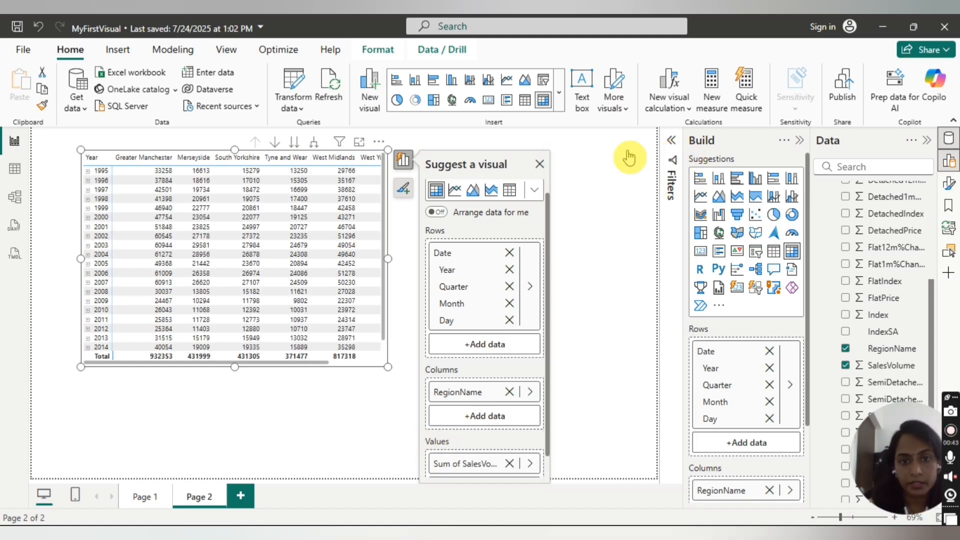
- Enlarge the matrix to fit all region columns and year rows, and move it closer to the page's centre
click(541, 163)
drag(396, 371, 484, 422)
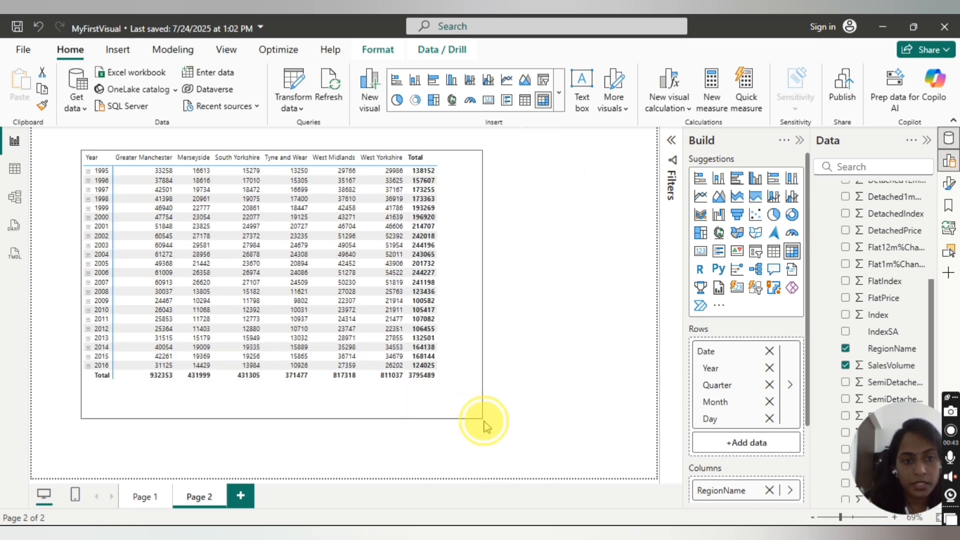
drag(495, 284, 545, 294)
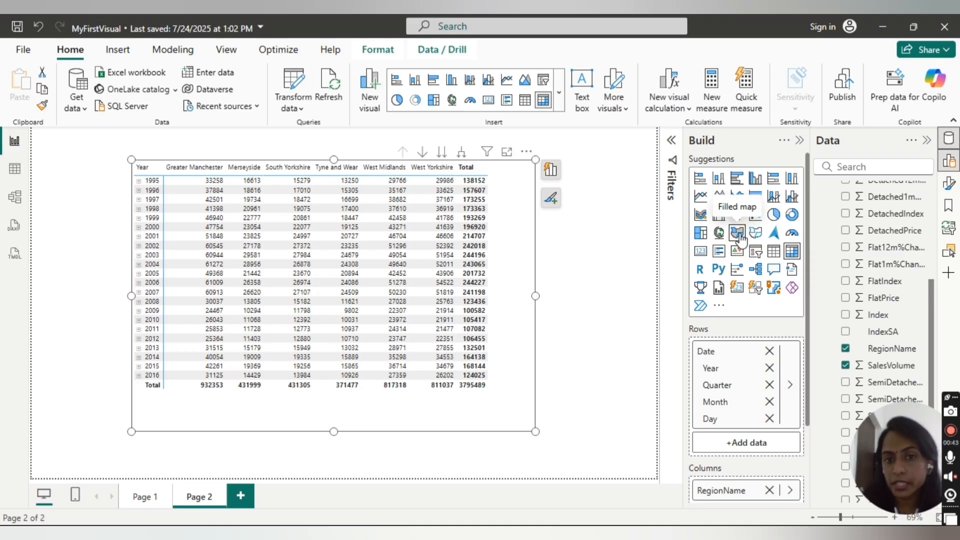
- Set the matrix's global font size to 13 in its grid options
click(552, 199)
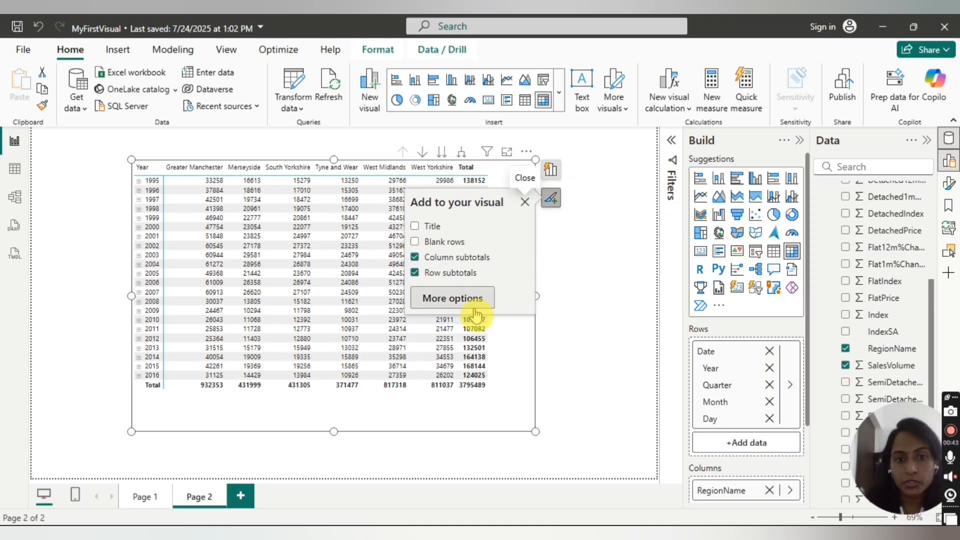
click(455, 299)
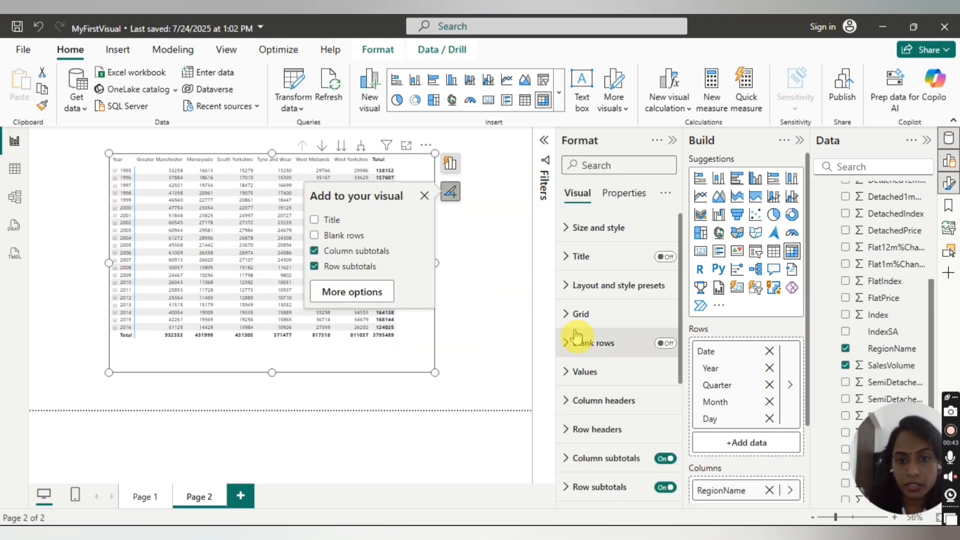
click(568, 314)
drag(681, 231, 678, 307)
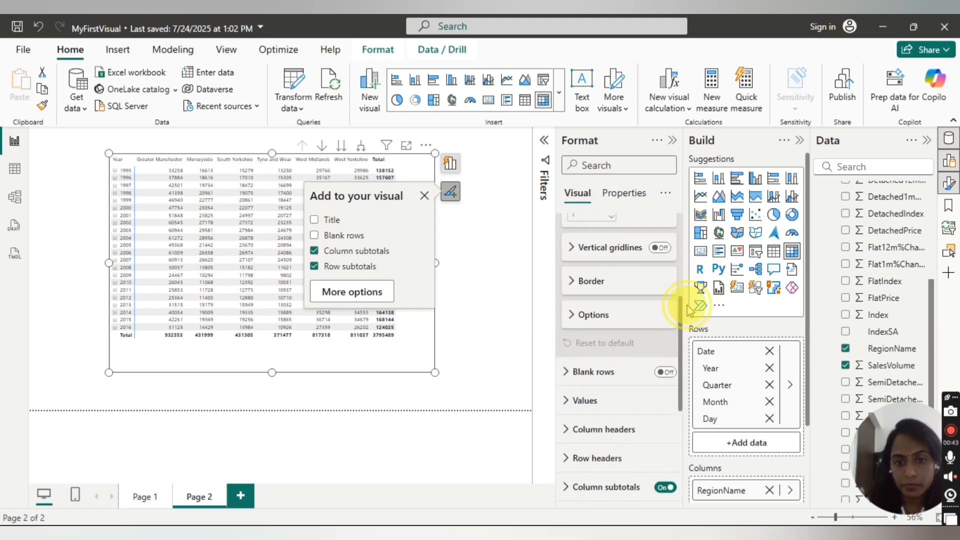
click(574, 325)
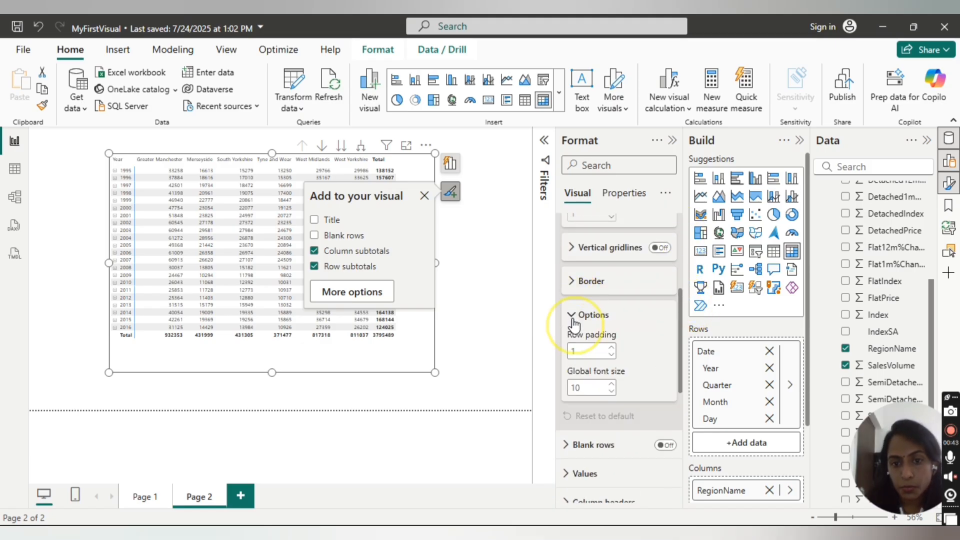
click(613, 384)
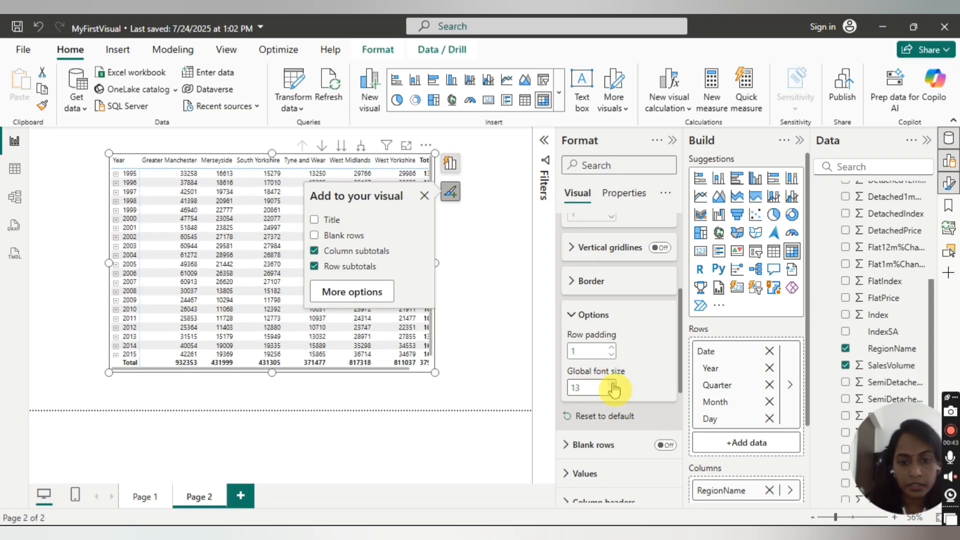
- Close the formatting options and widen the matrix until all region columns and the Total column fit
click(802, 141)
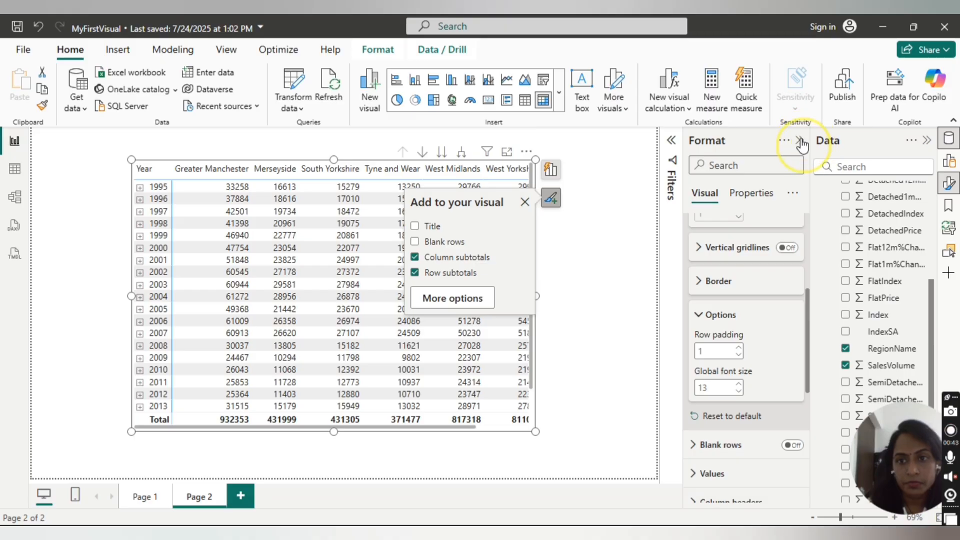
click(801, 142)
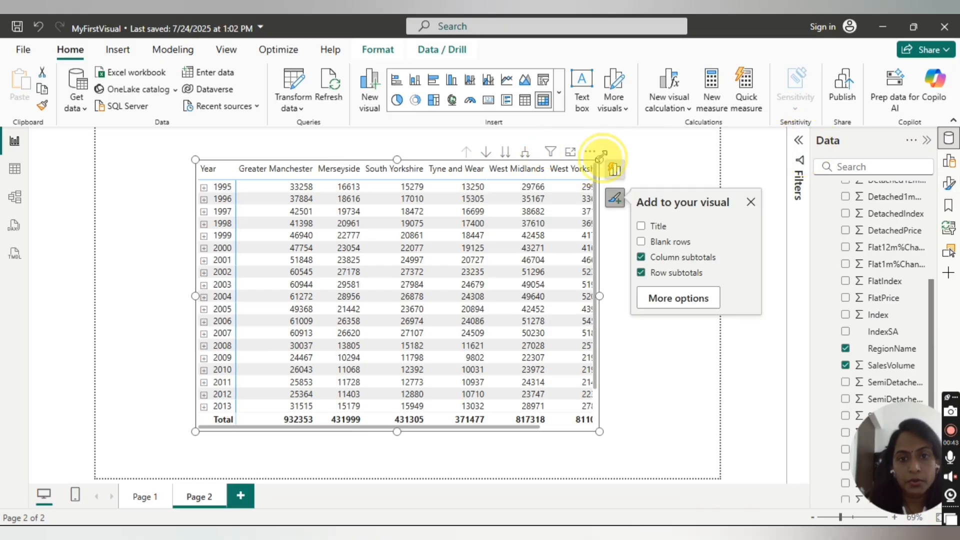
drag(604, 153, 673, 140)
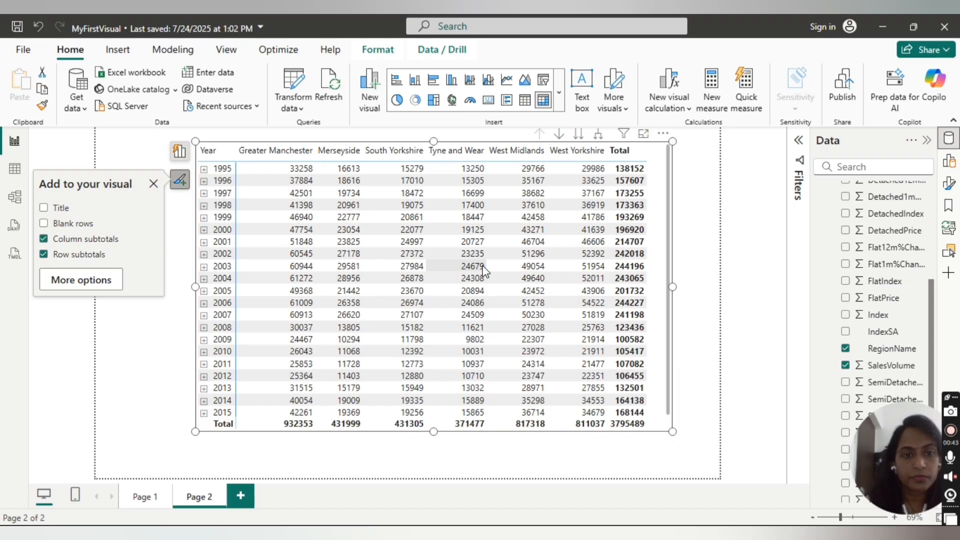
click(154, 185)
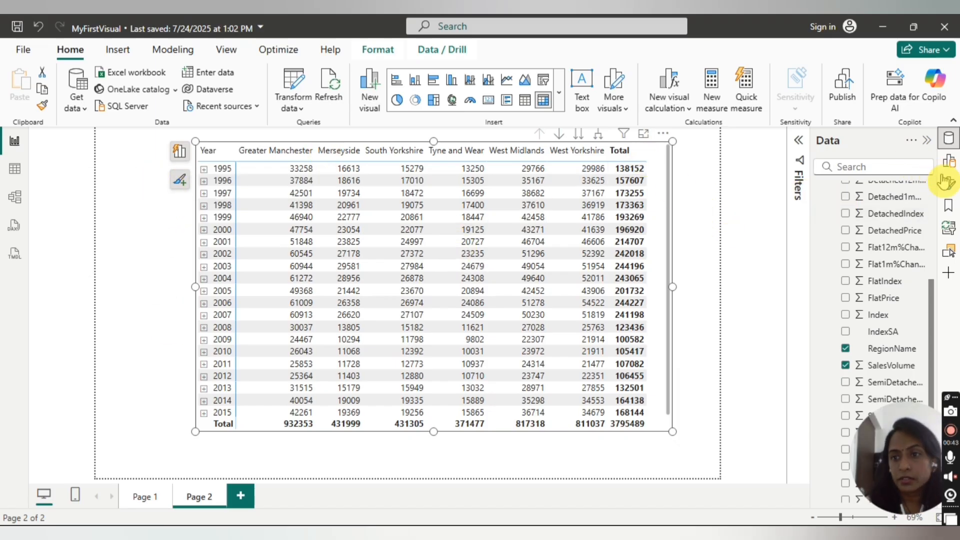
- Examine the Year, Quarter, Month and Day levels of the Date hierarchy in the matrix's rows
click(948, 161)
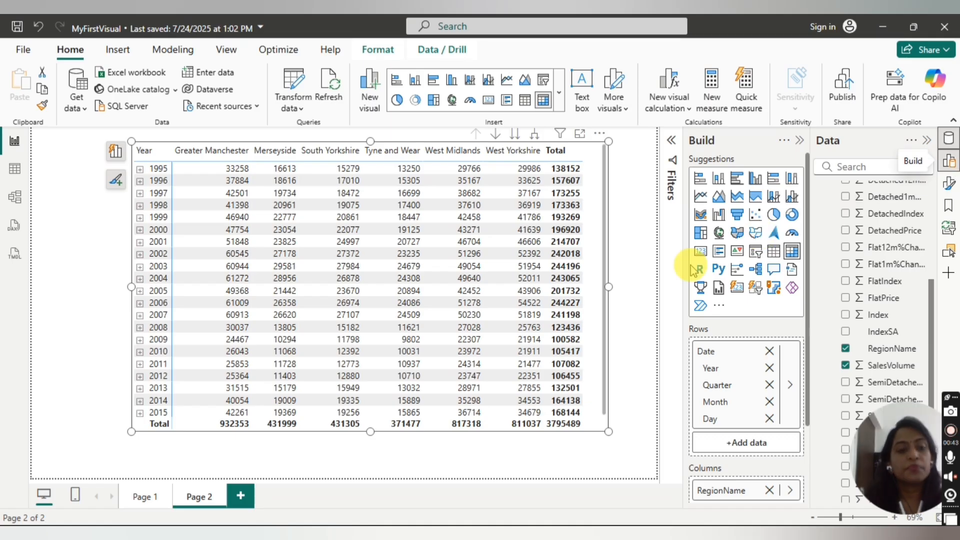
scroll(811, 257, down, 1)
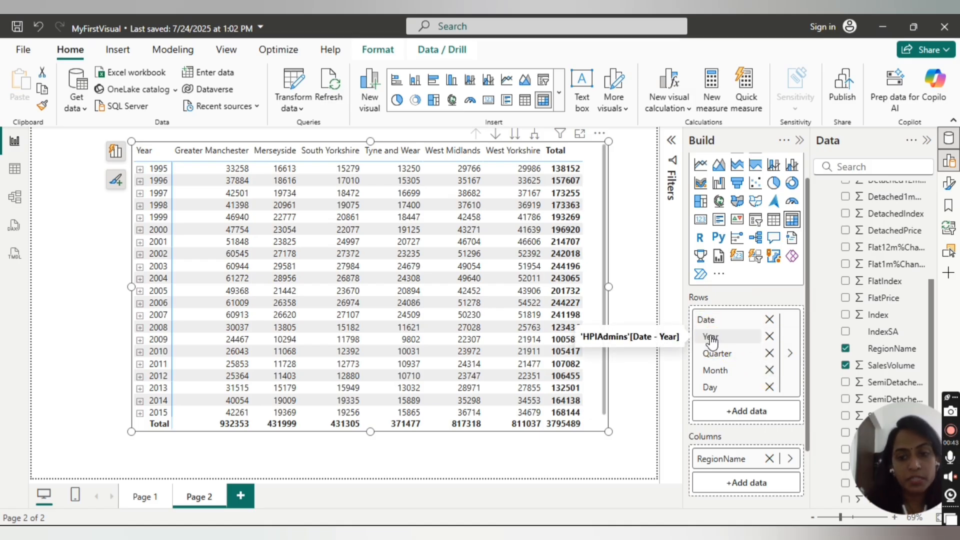
click(716, 356)
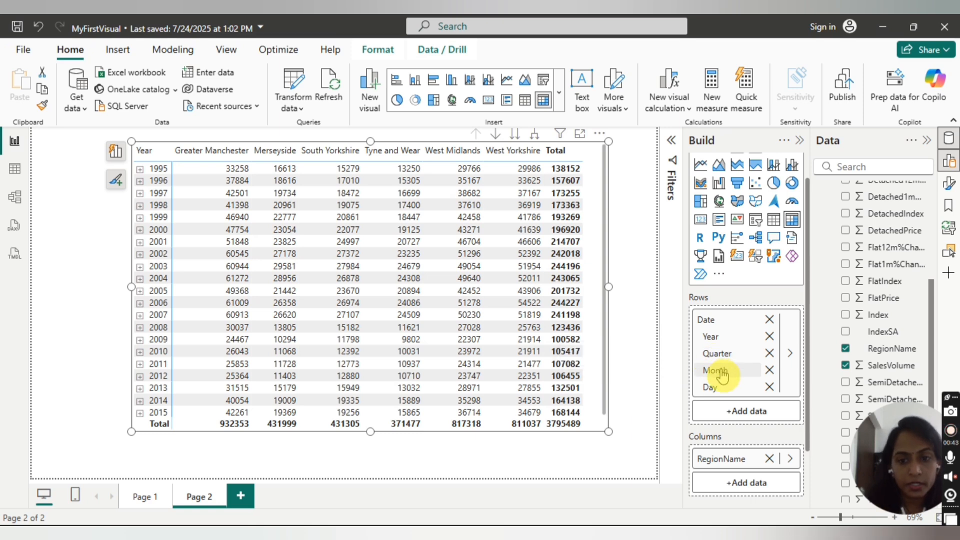
click(719, 393)
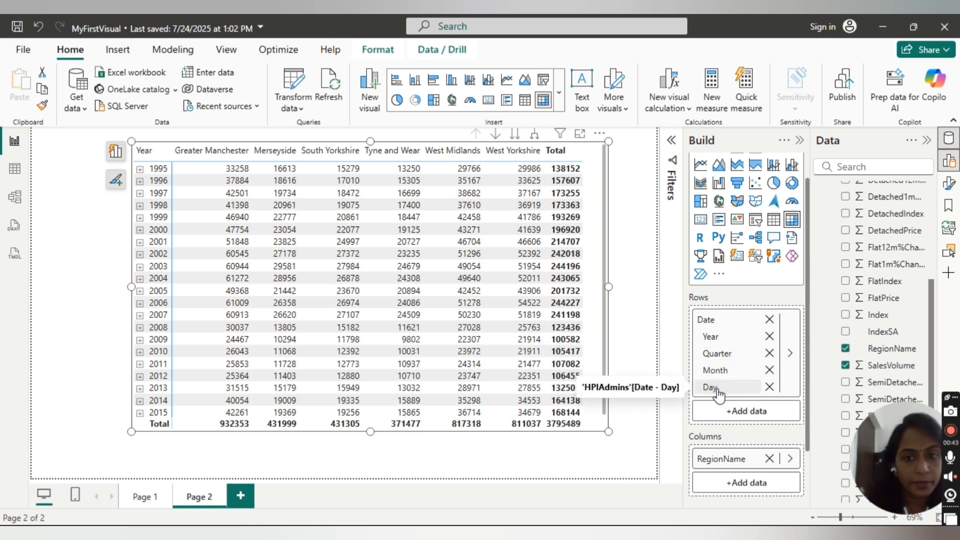
click(751, 318)
click(738, 334)
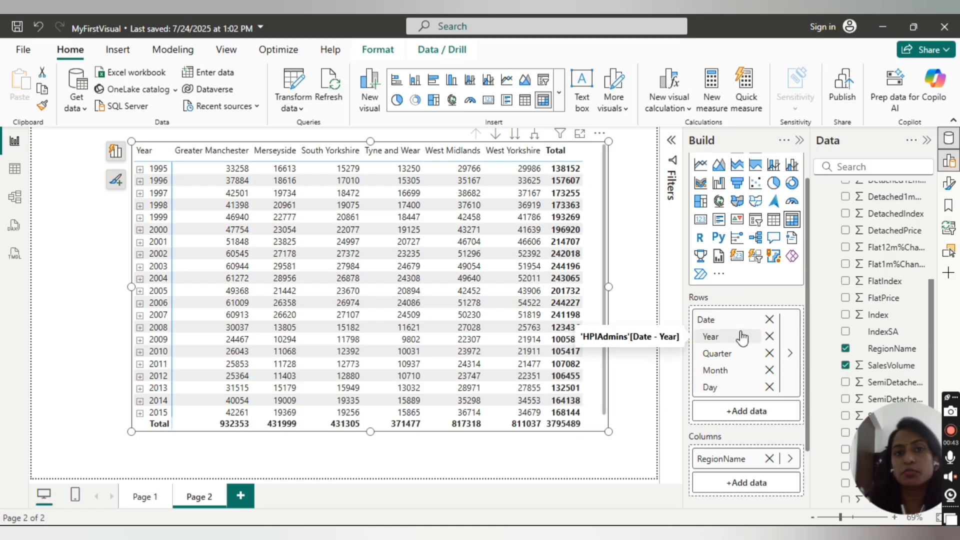
- Switch the Date field in the matrix's rows from Date Hierarchy to the plain Date
click(790, 355)
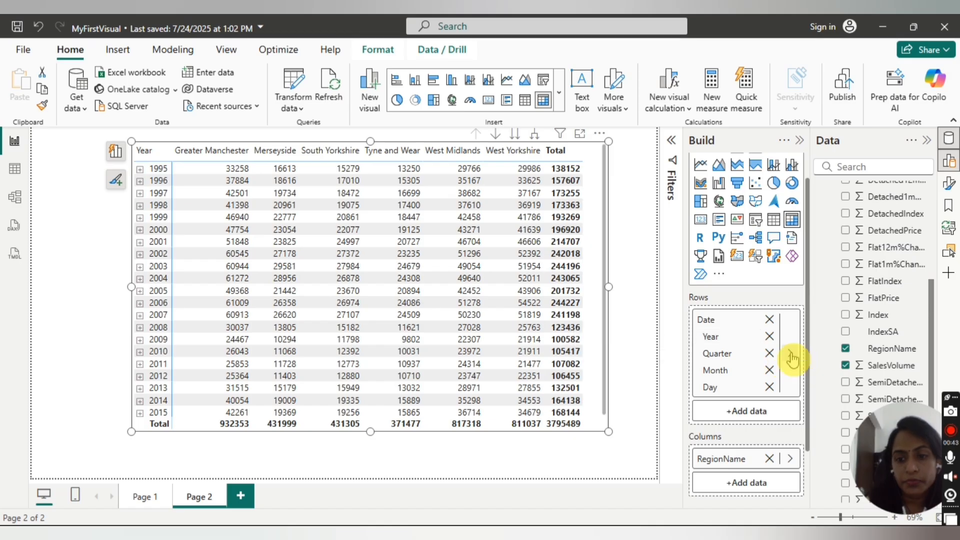
click(725, 359)
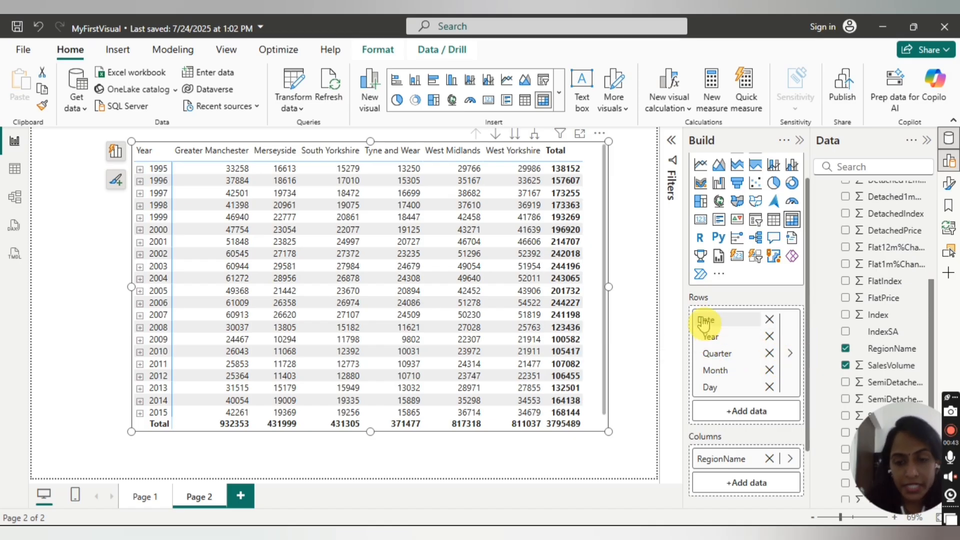
click(676, 395)
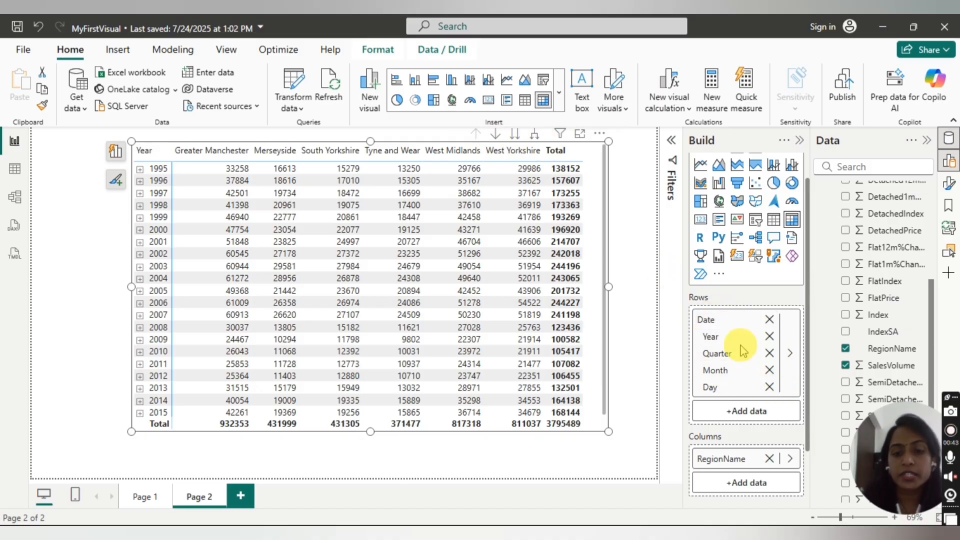
click(791, 355)
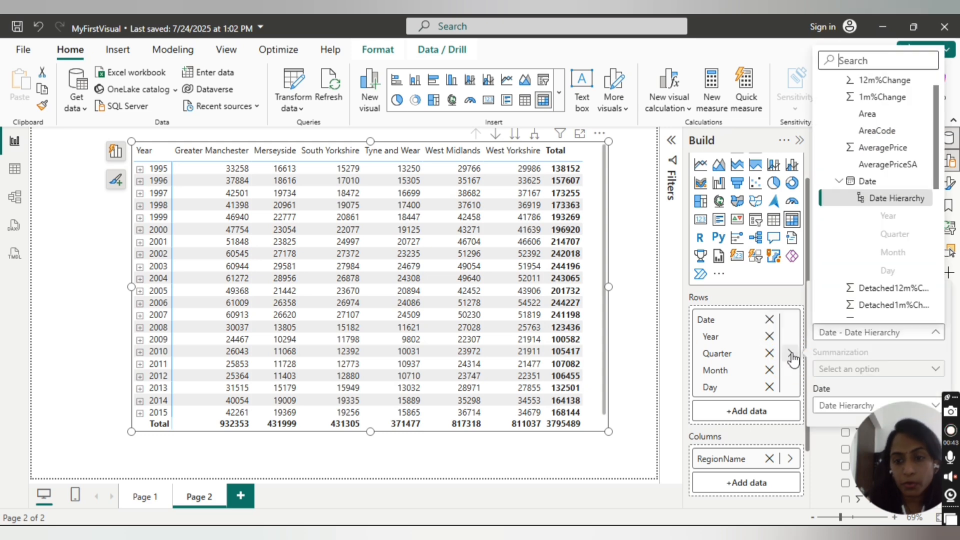
click(823, 397)
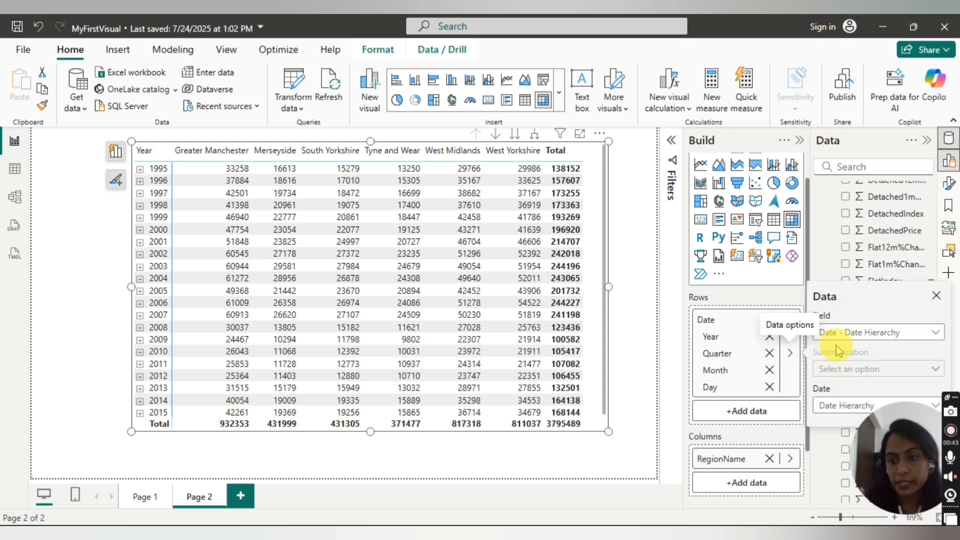
click(832, 404)
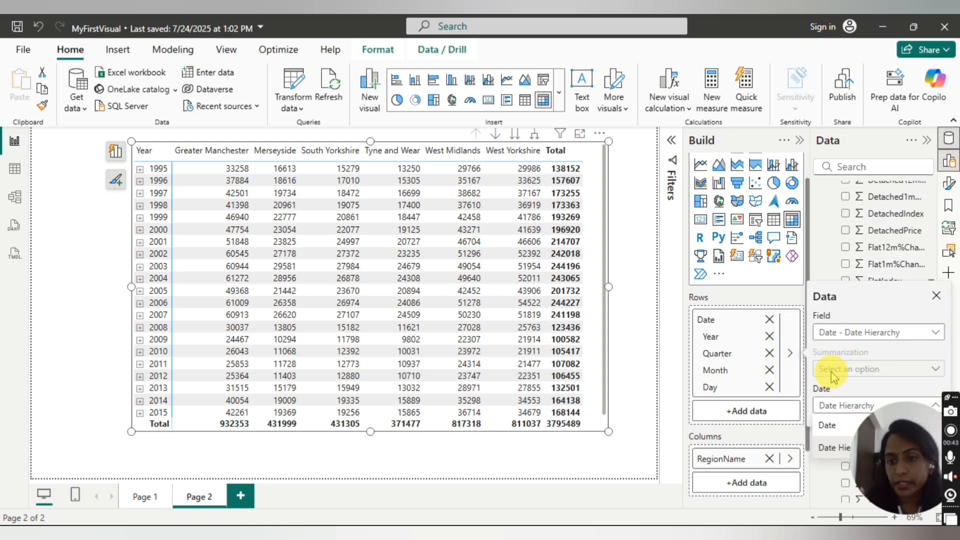
click(833, 407)
click(832, 410)
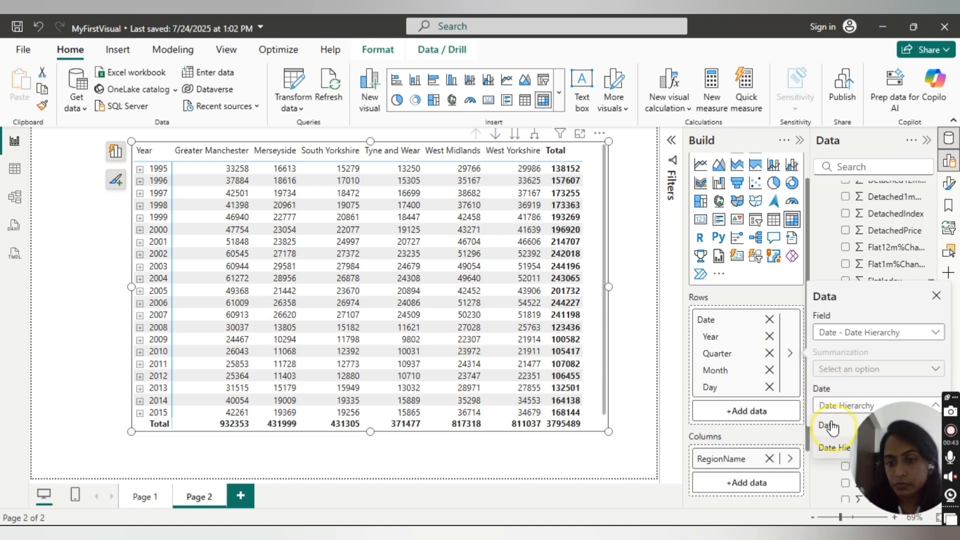
click(830, 426)
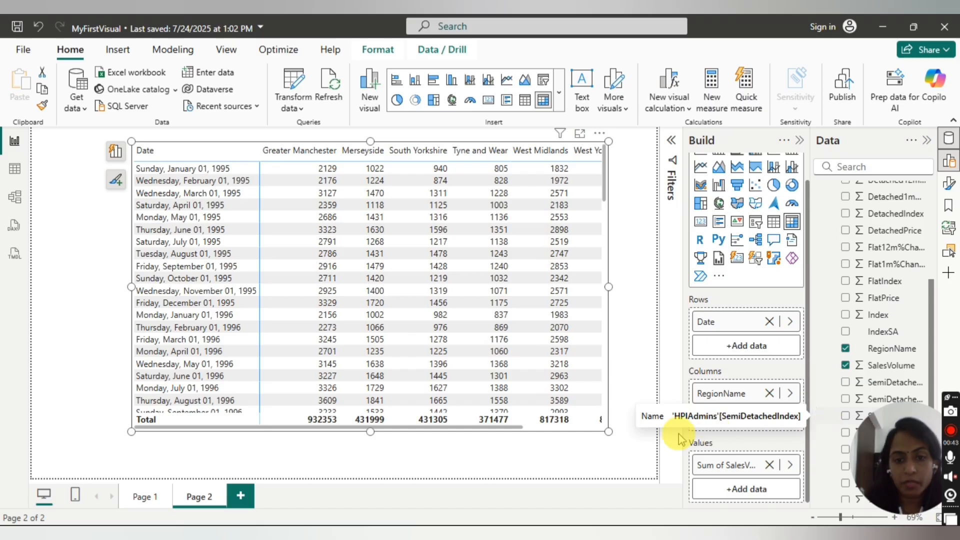
- Enlarge the matrix towards the page's lower edge and switch its Date row field back to Date Hierarchy
drag(629, 478, 635, 478)
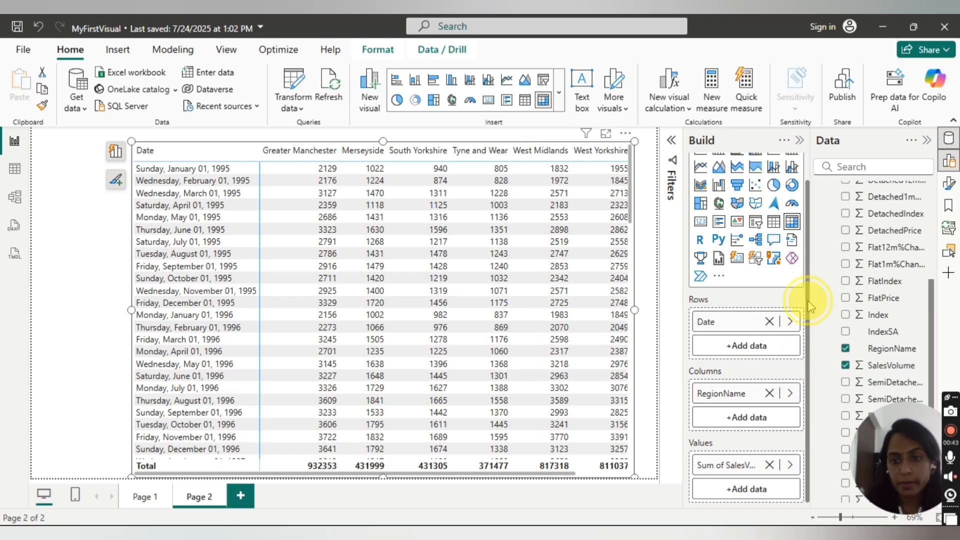
drag(808, 301, 808, 290)
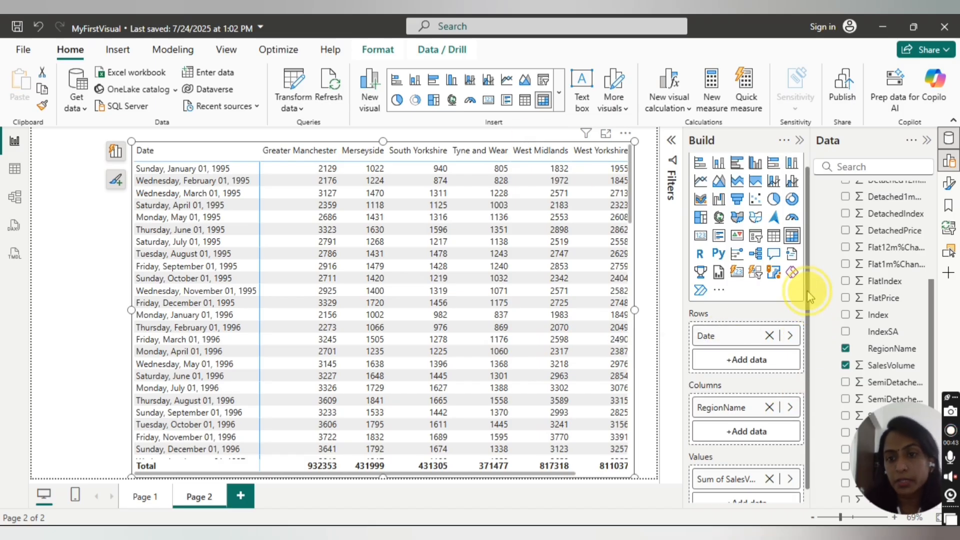
scroll(809, 301, down, 1)
click(790, 322)
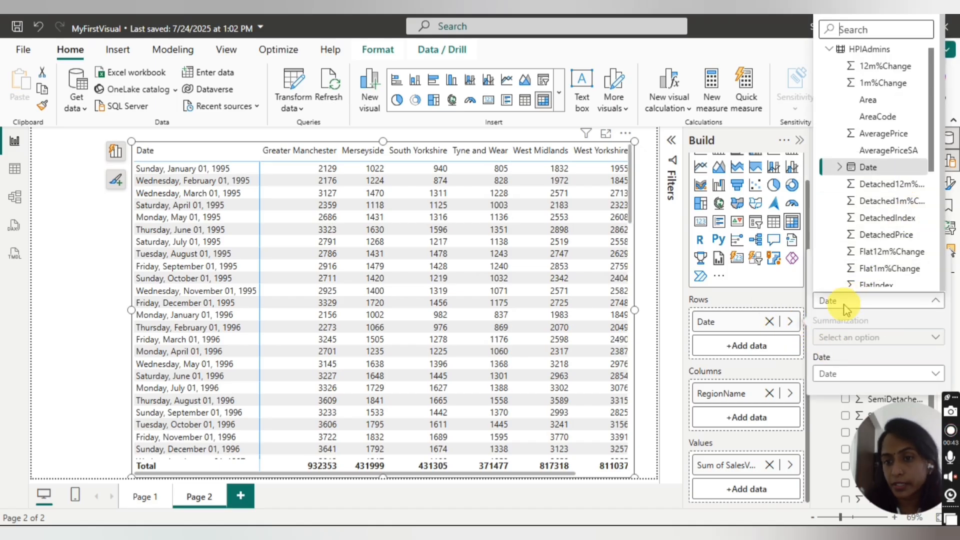
click(842, 376)
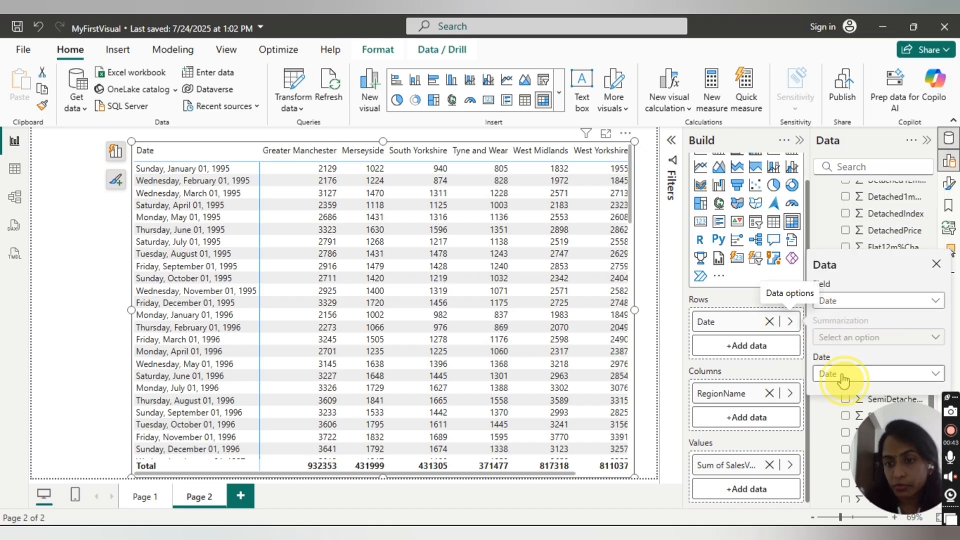
click(844, 376)
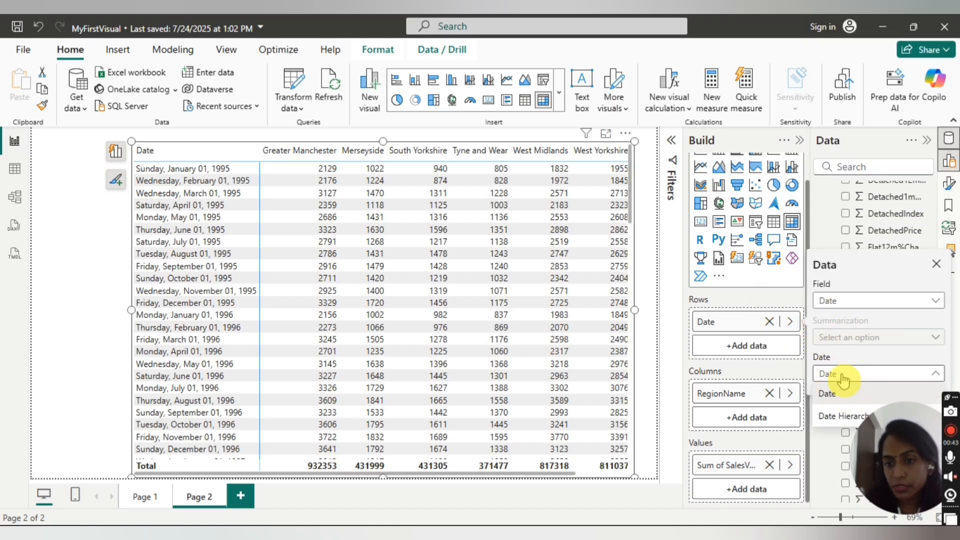
click(844, 416)
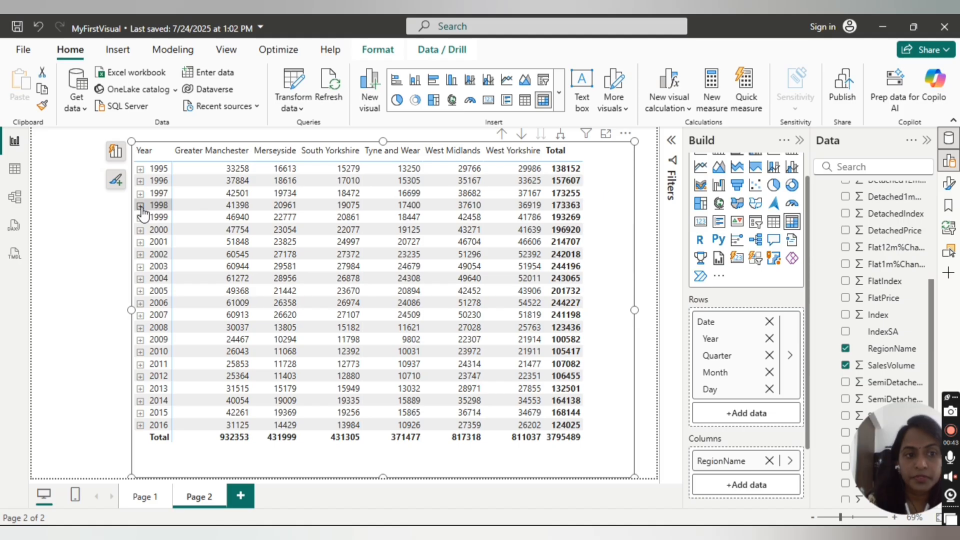
- Expand 1998, its Qtr 2 and June down to day level, and collapse the quarter and year again
click(141, 206)
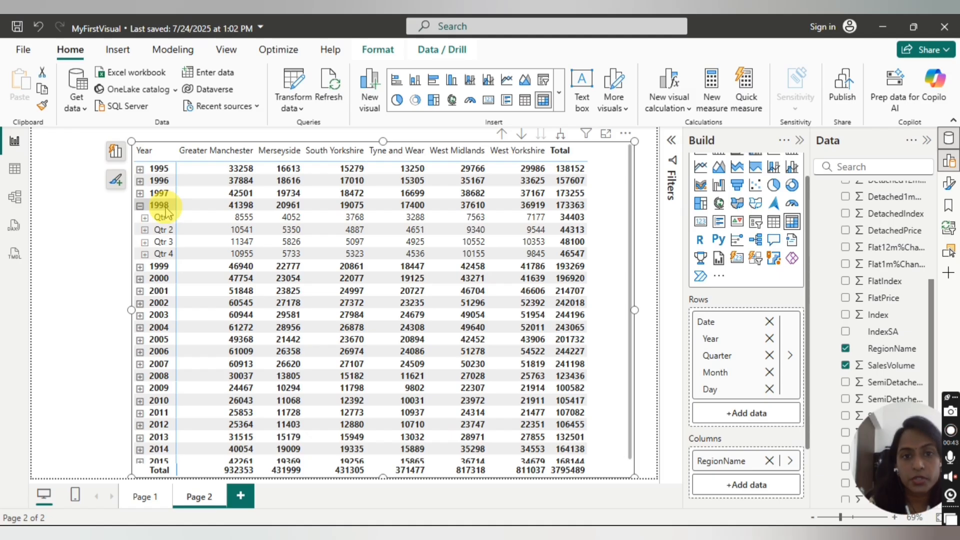
click(144, 231)
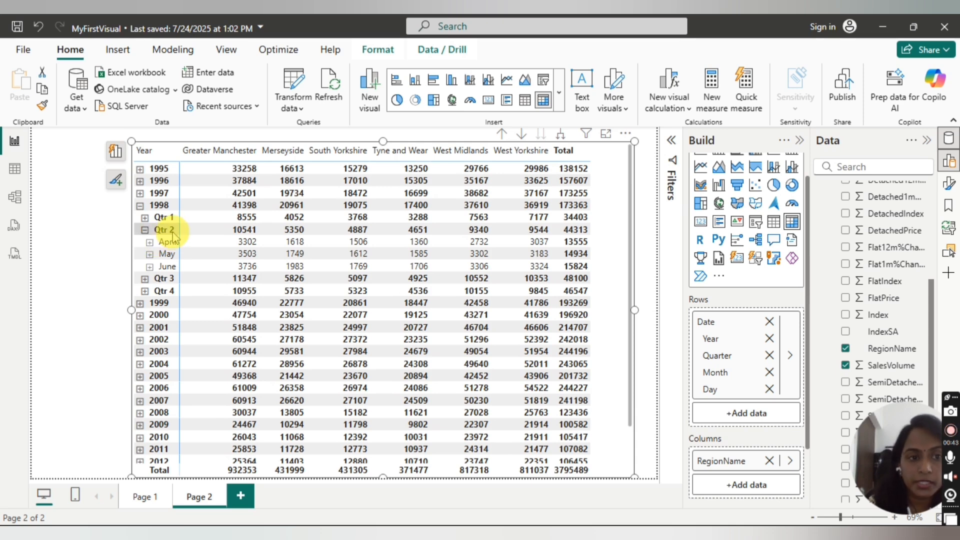
click(150, 268)
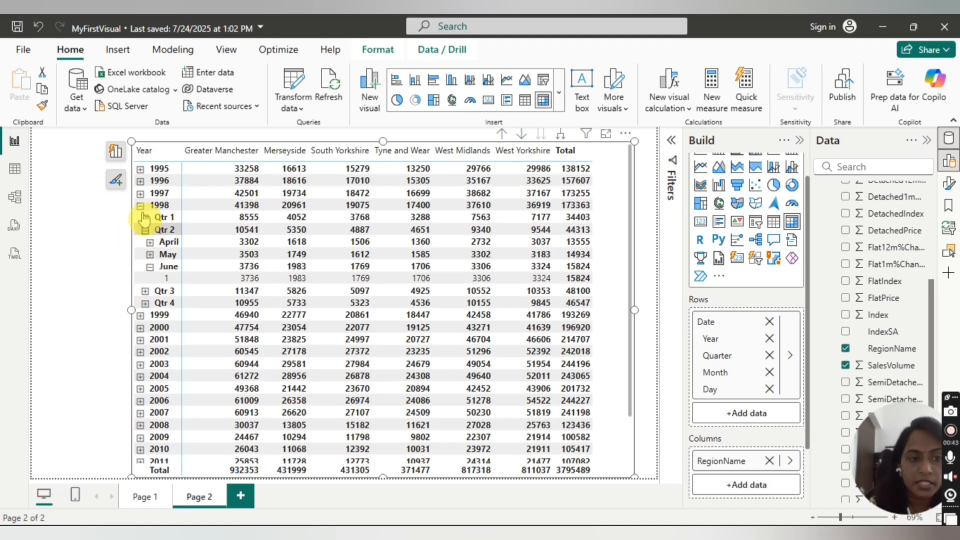
click(145, 231)
click(140, 205)
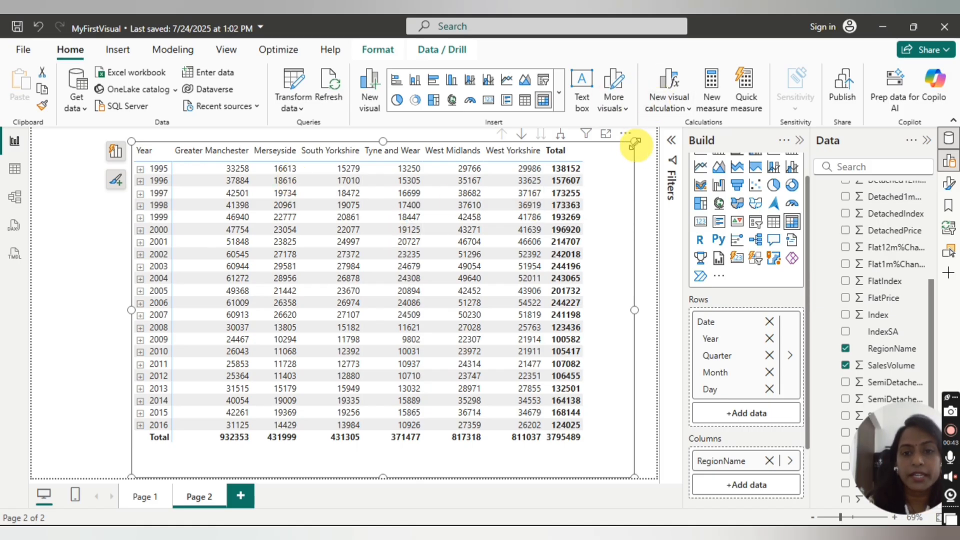
- Lower the matrix's upper edge slightly and expand all years down through Quarter to the Month level
mouse_move(634, 142)
mouse_down()
mouse_move(624, 160)
mouse_move(630, 155)
mouse_up()
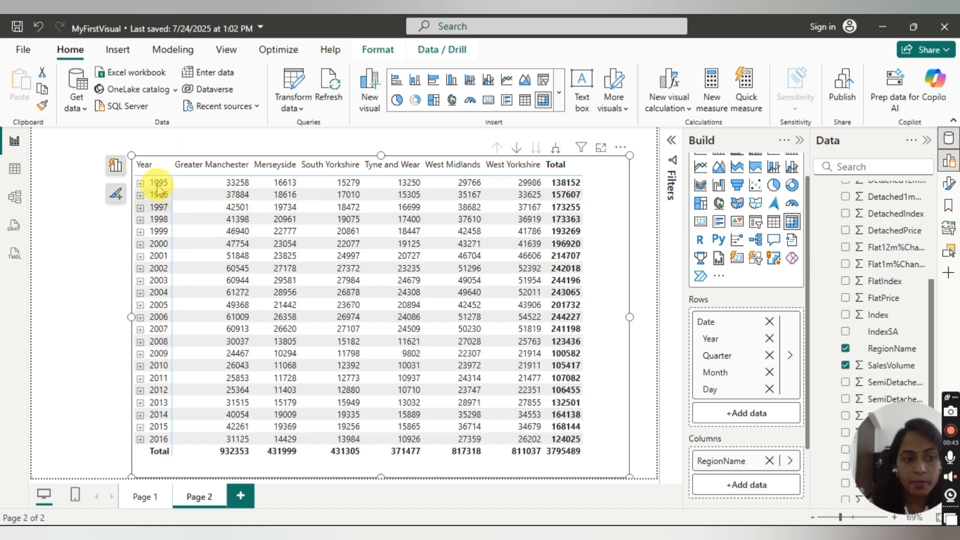
click(556, 149)
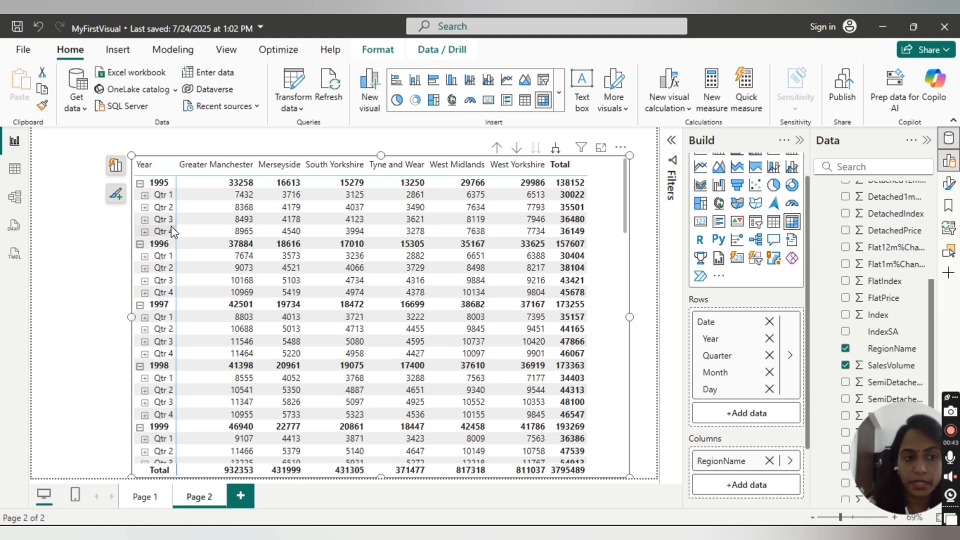
click(558, 150)
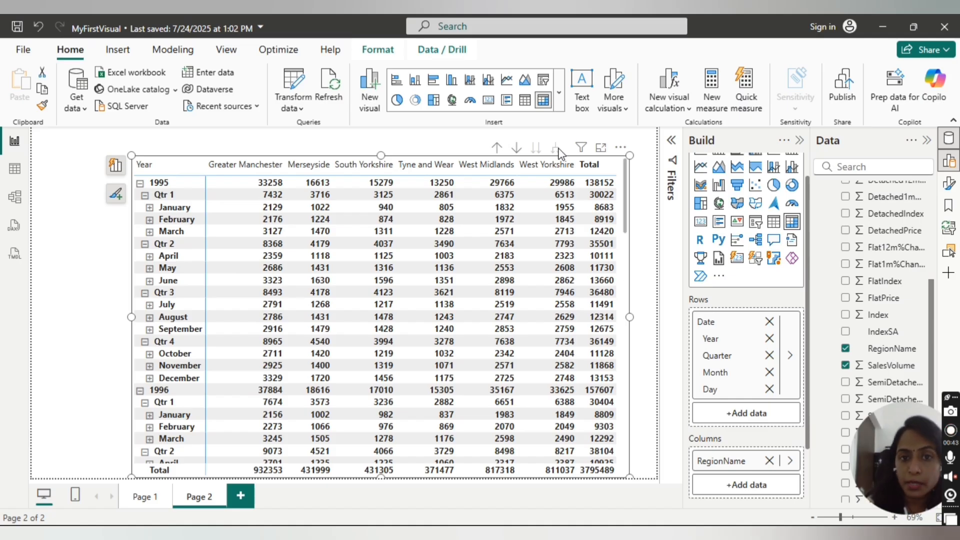
click(557, 149)
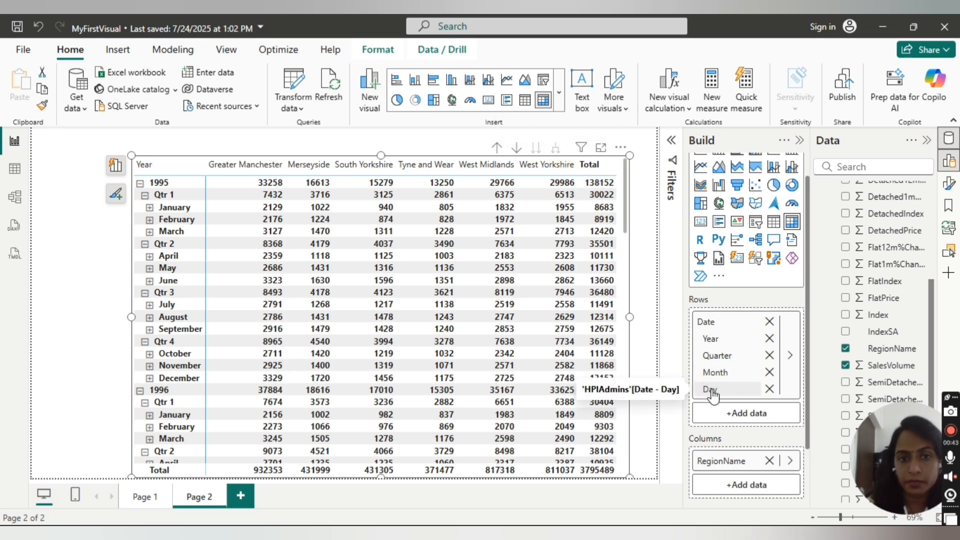
click(557, 150)
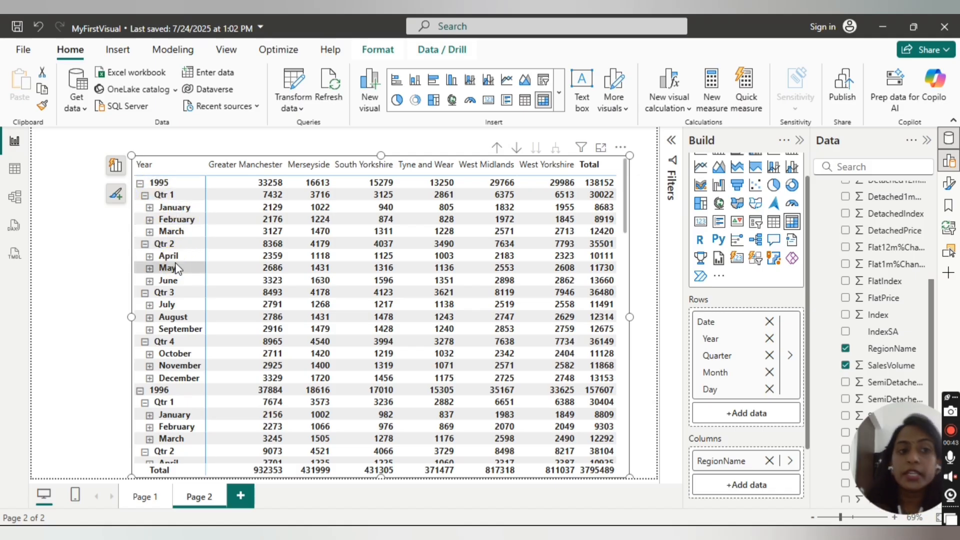
- Drill the expanded matrix back up to the Year level
click(497, 149)
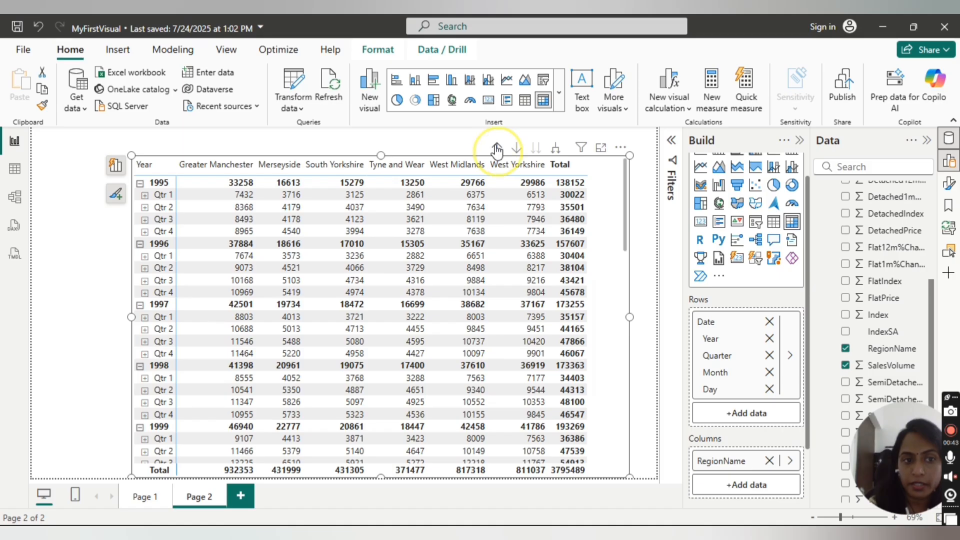
click(496, 149)
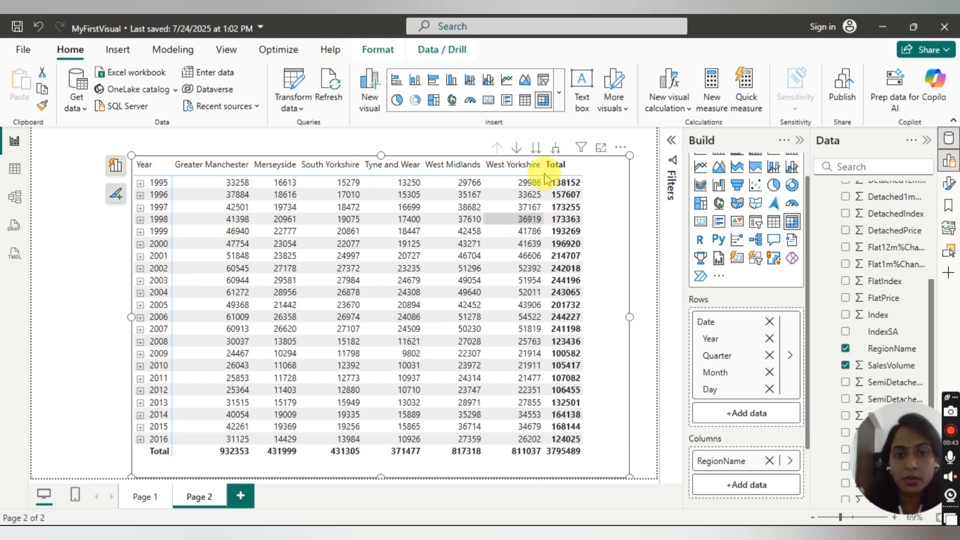
- Go to the next hierarchy levels to view sales by Quarter and by Month across all years, and drill back up to Year
click(536, 148)
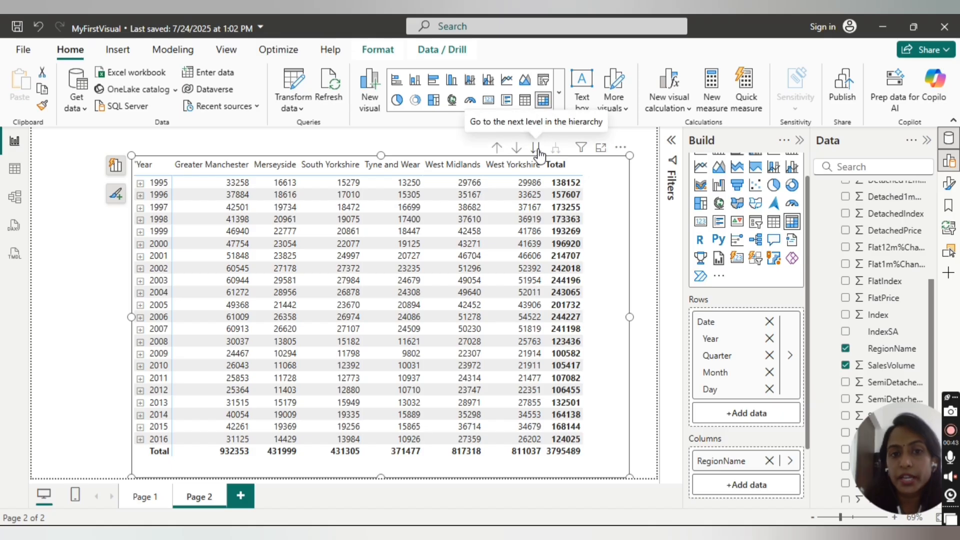
click(711, 339)
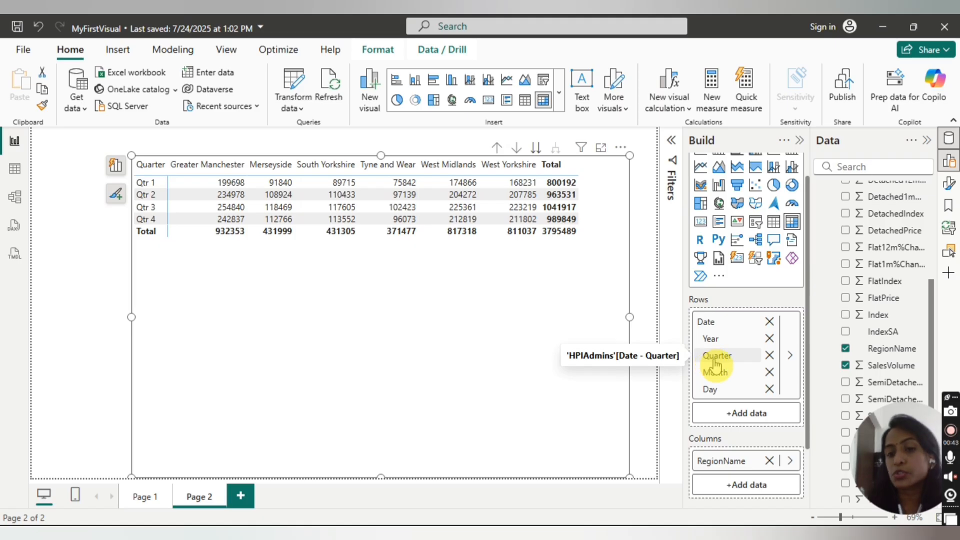
click(714, 382)
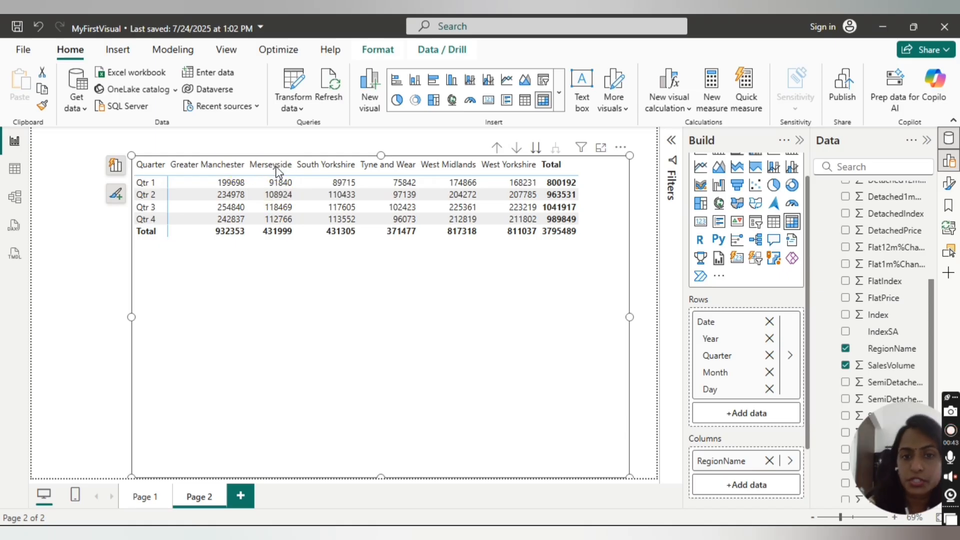
click(536, 149)
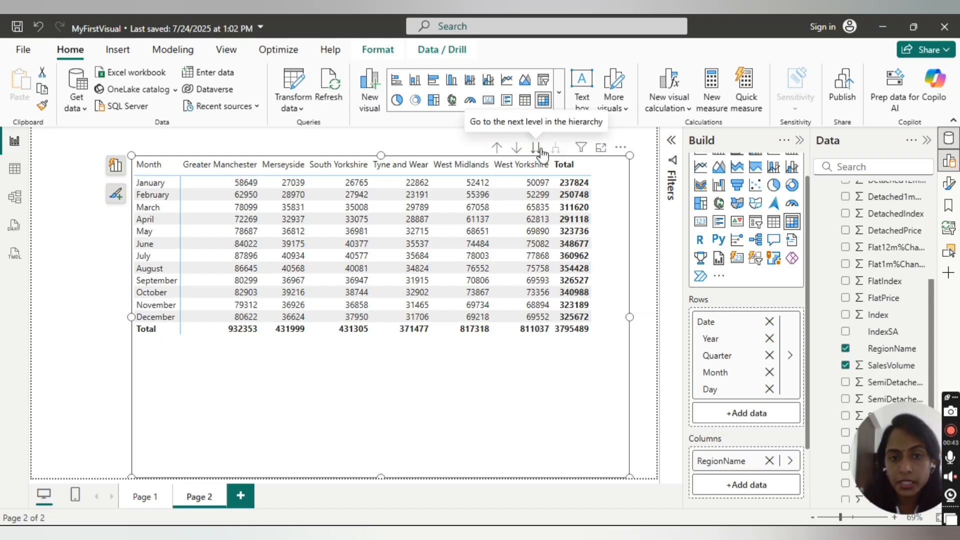
click(498, 149)
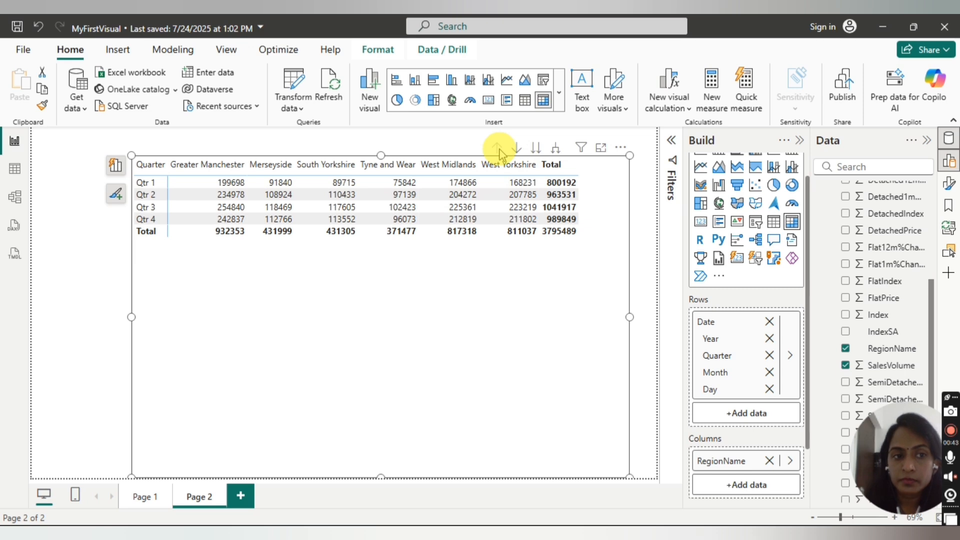
click(498, 149)
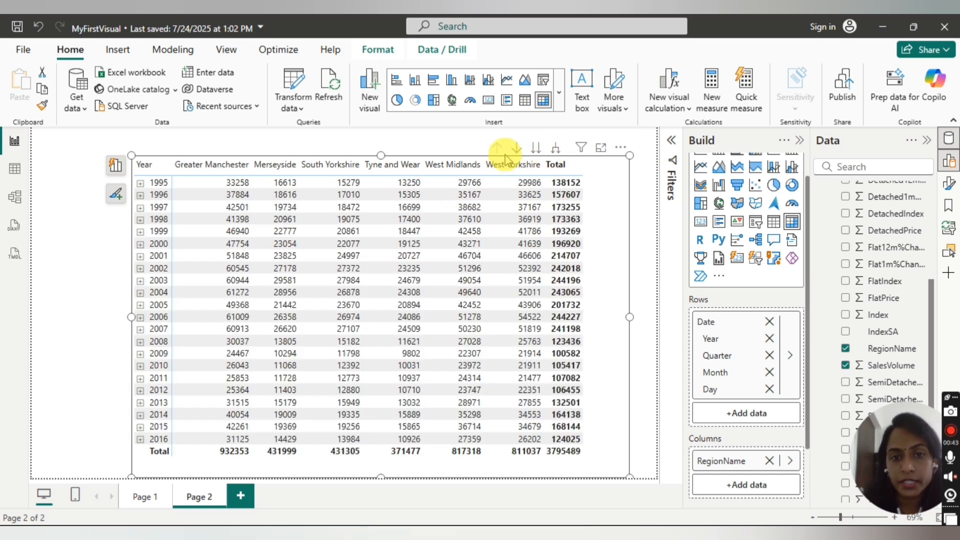
- Expand only the 1998 row to view its quarters, and collapse it again
click(572, 152)
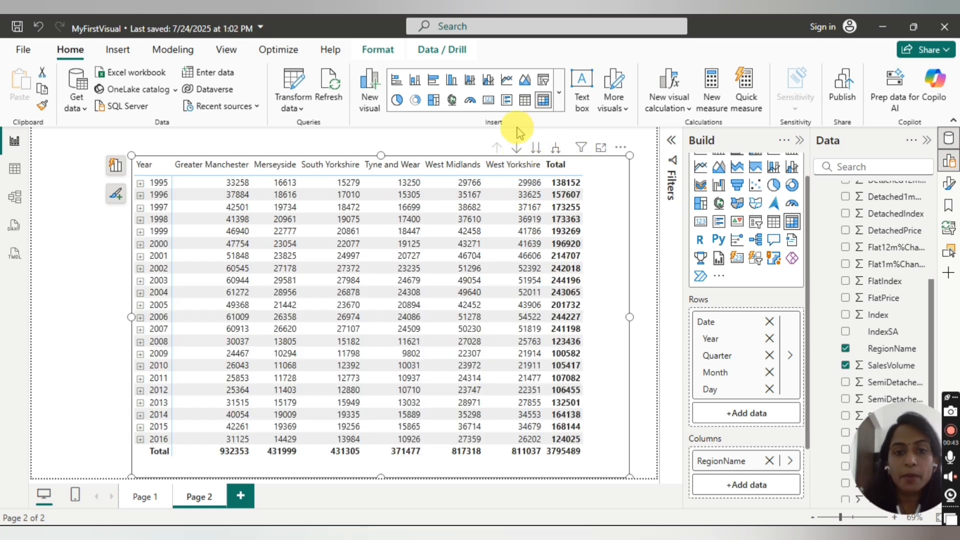
click(519, 149)
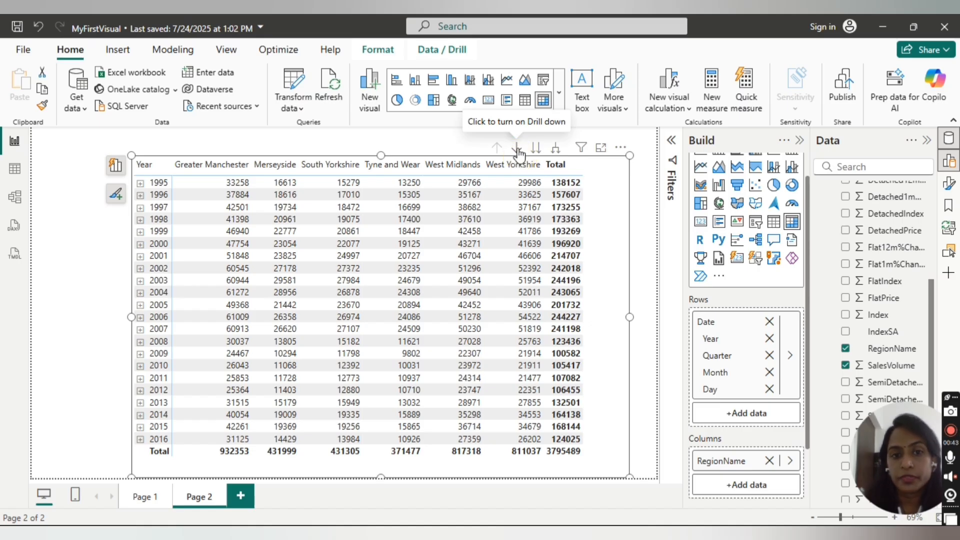
click(142, 226)
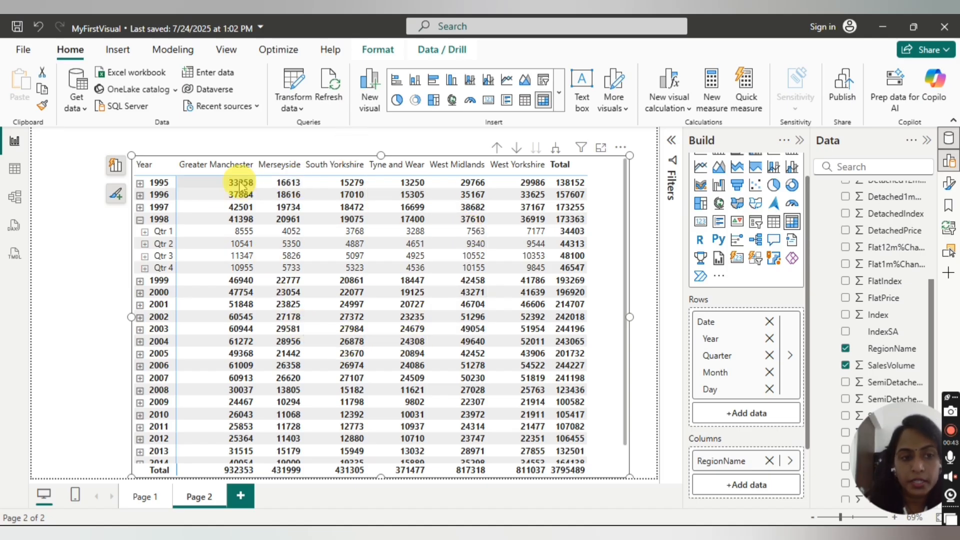
click(140, 220)
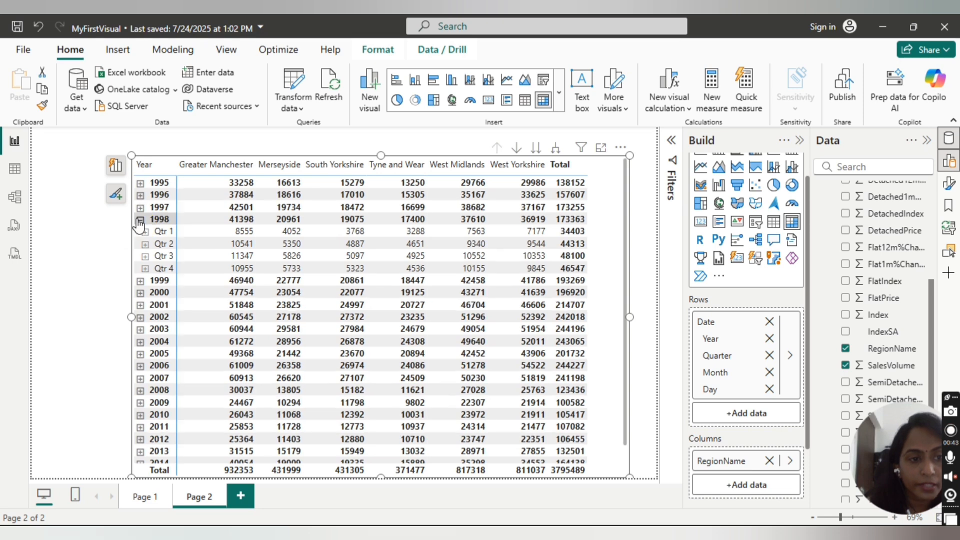
- Turn on drill mode and drill into 1998 and its Qtr 3 to view the monthly sales
click(518, 148)
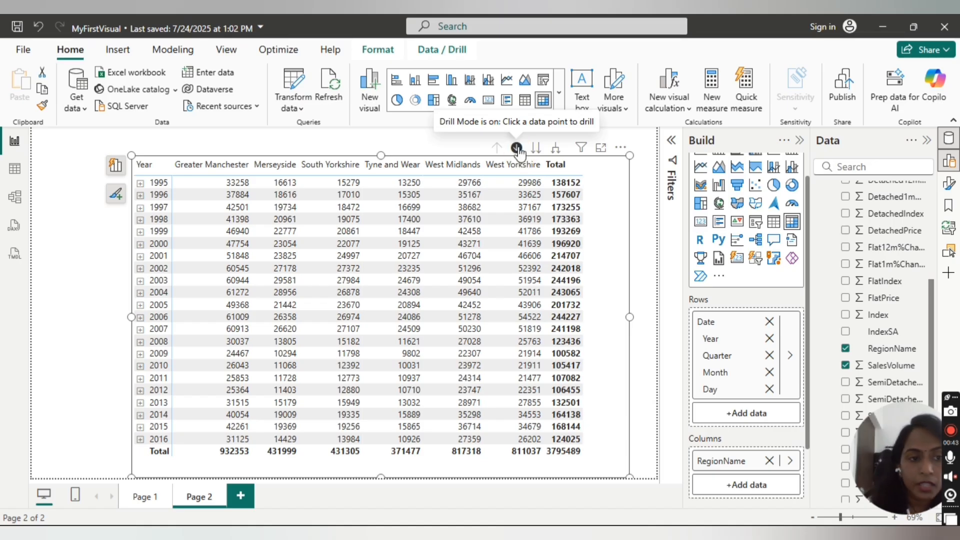
click(161, 224)
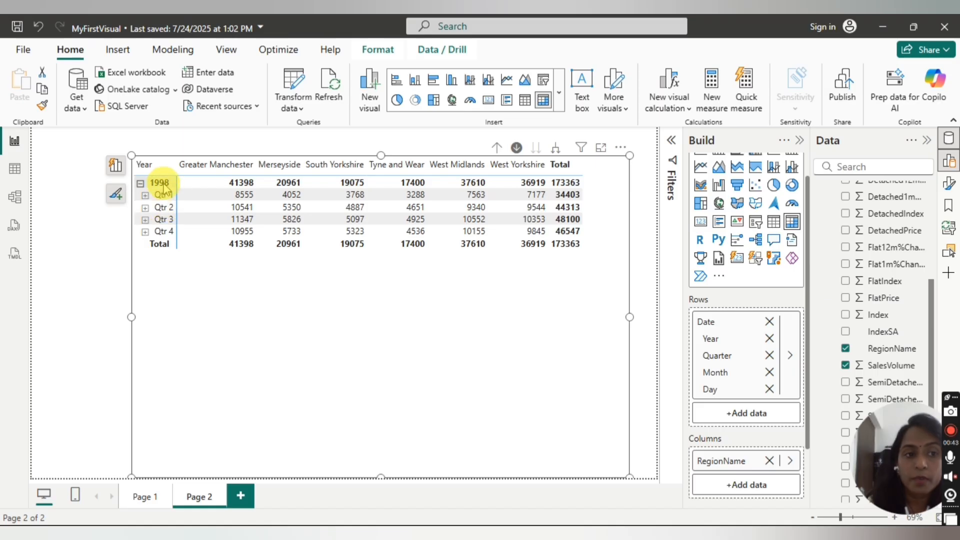
click(166, 223)
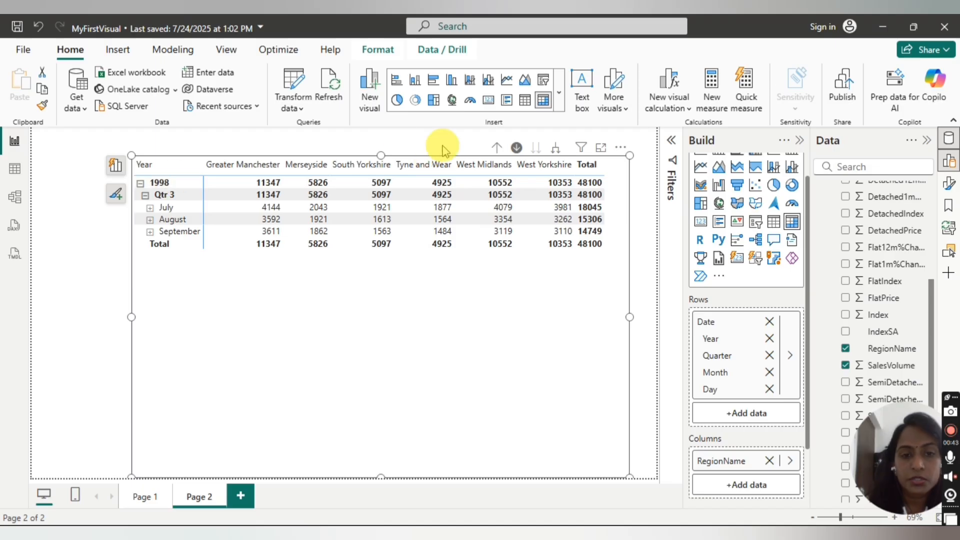
- Drill the matrix back up from the months to the Year level and turn drill mode off
click(498, 149)
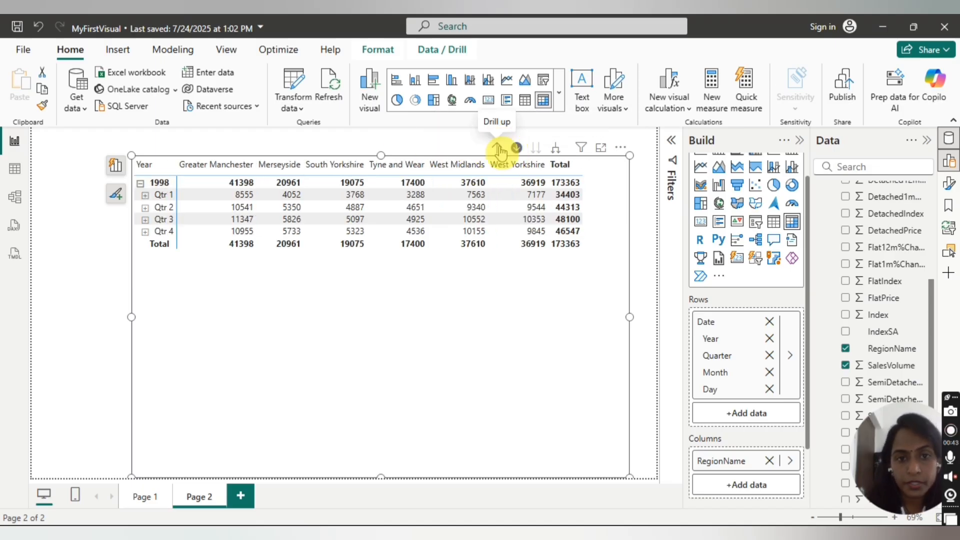
click(499, 149)
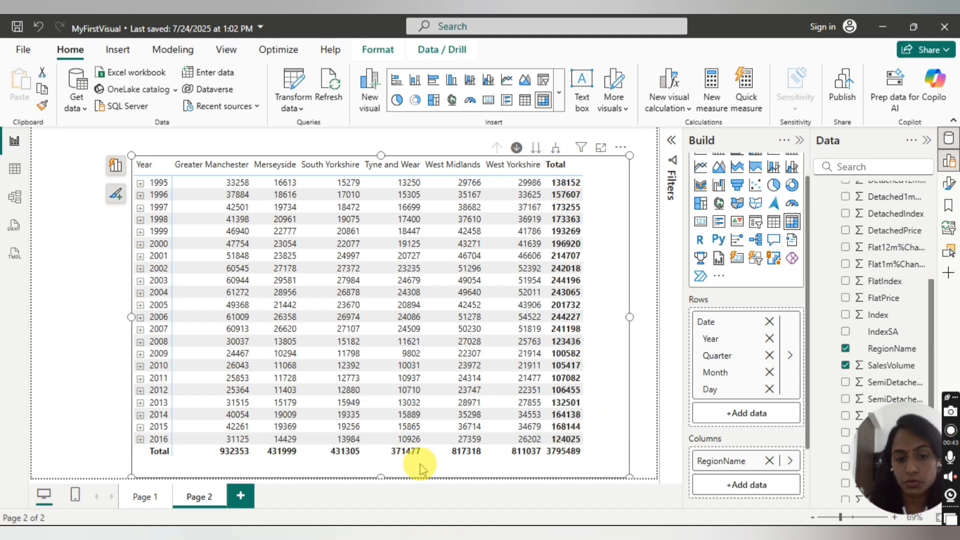
click(516, 147)
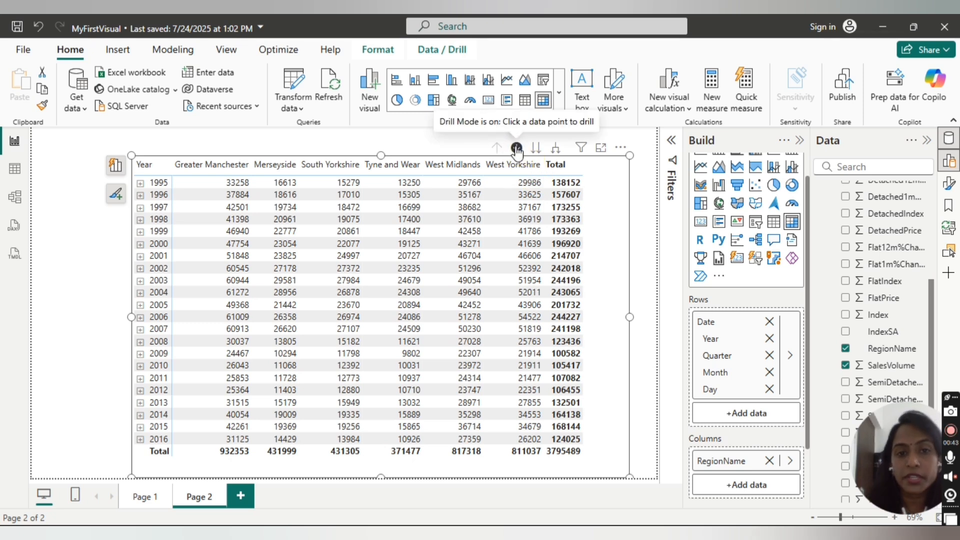
click(517, 149)
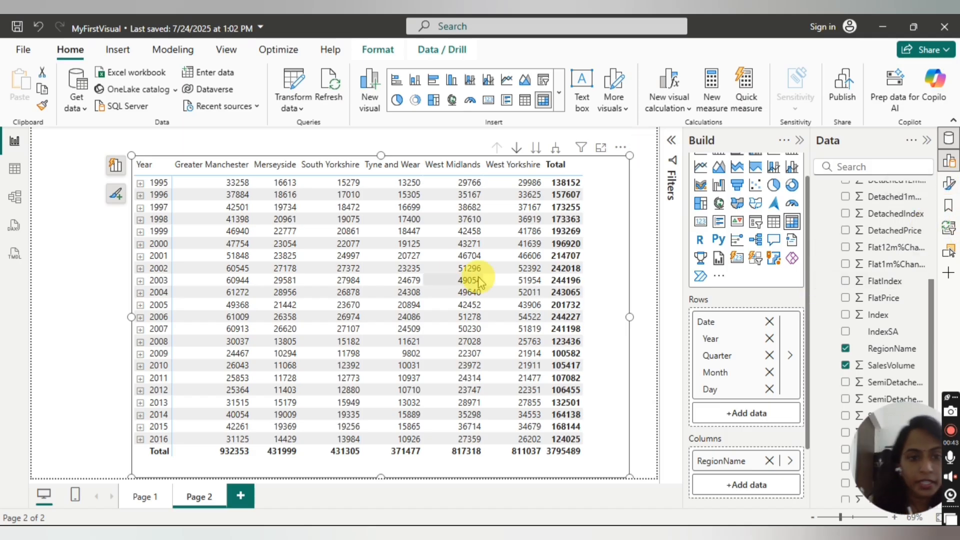
- Examine the matrix's full visual and general property formatting options, and close the formatting settings
click(118, 195)
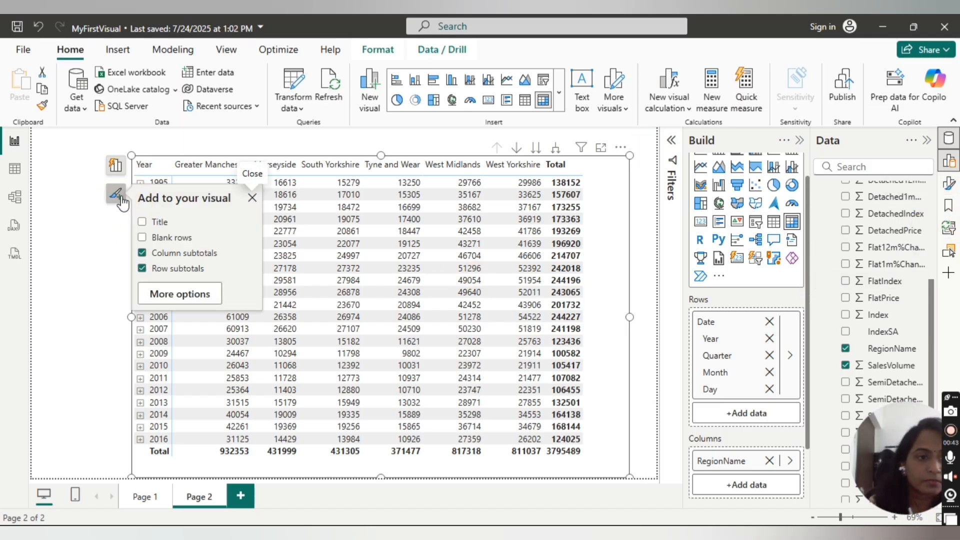
click(185, 299)
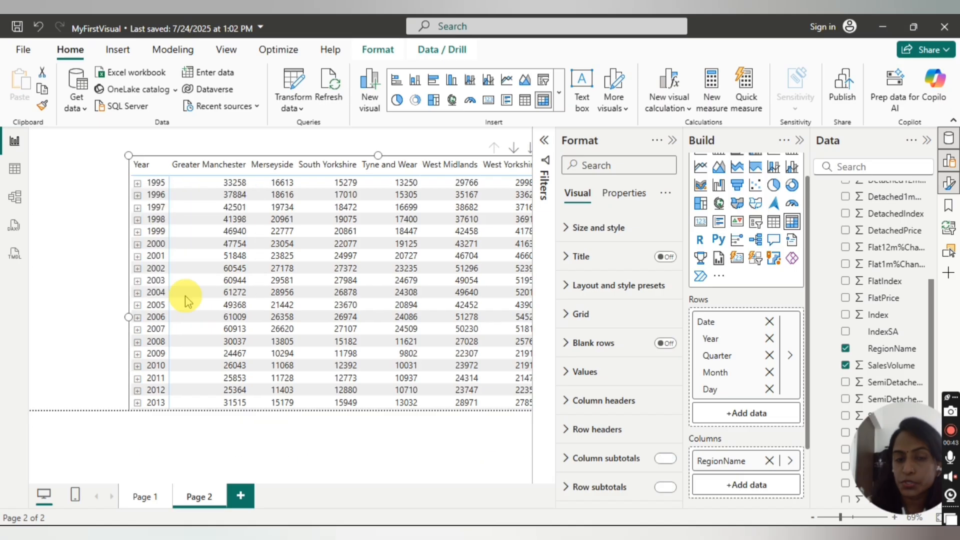
click(799, 141)
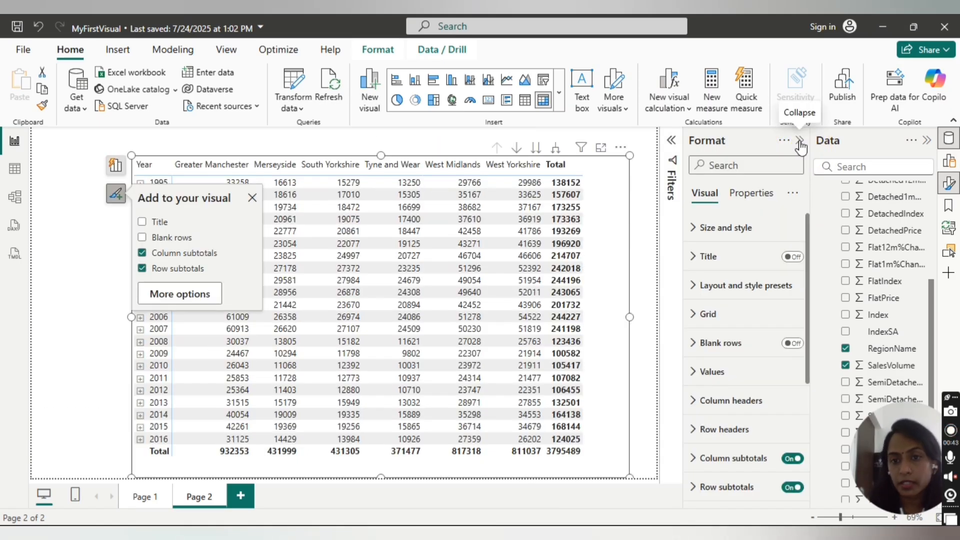
click(753, 193)
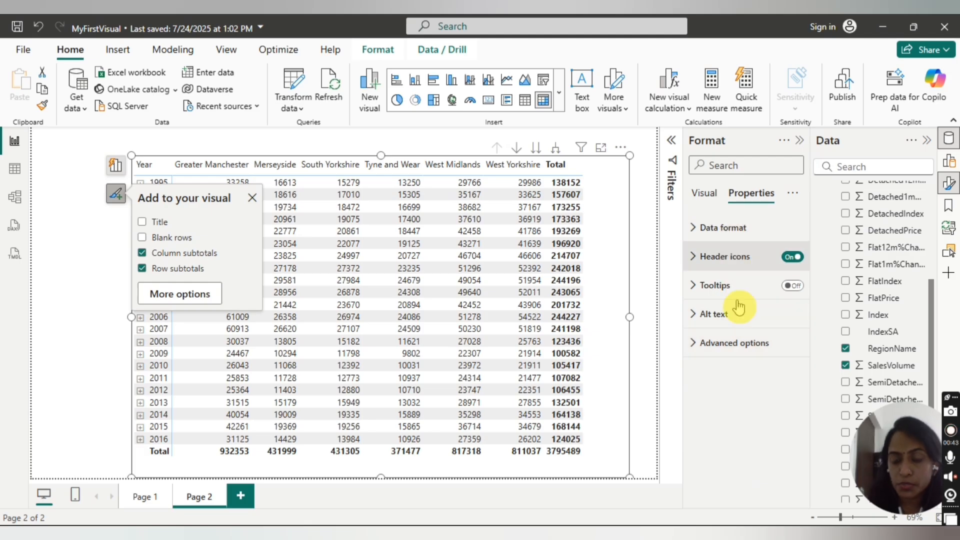
click(705, 193)
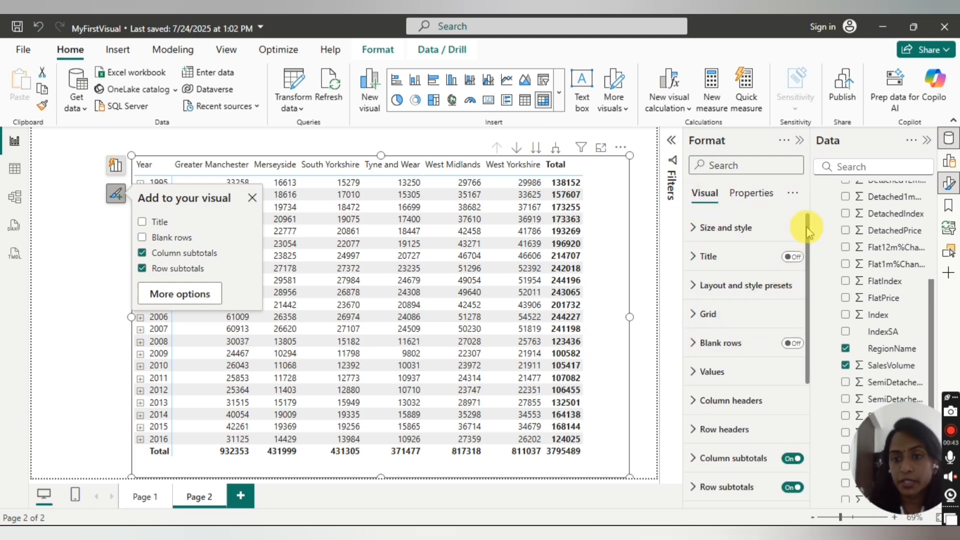
drag(808, 225, 810, 300)
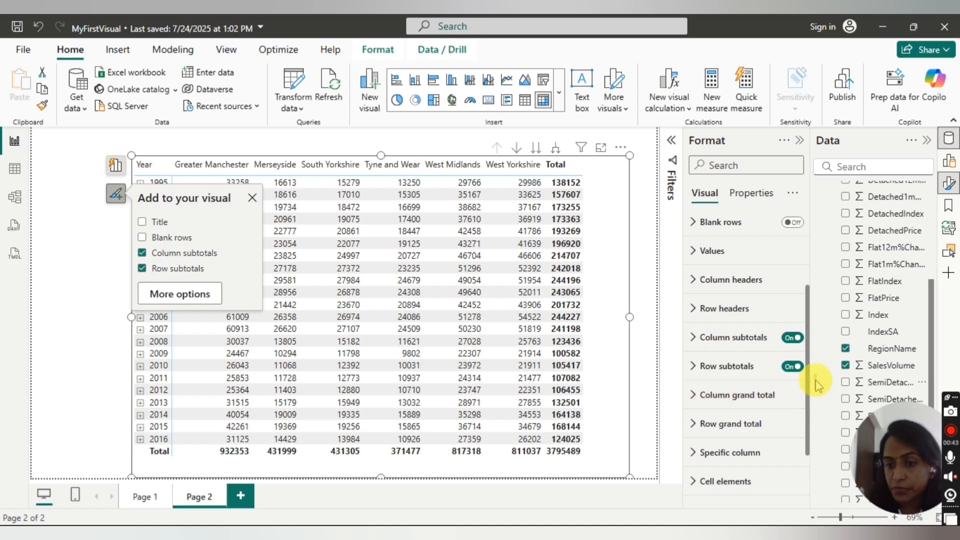
drag(813, 379, 810, 306)
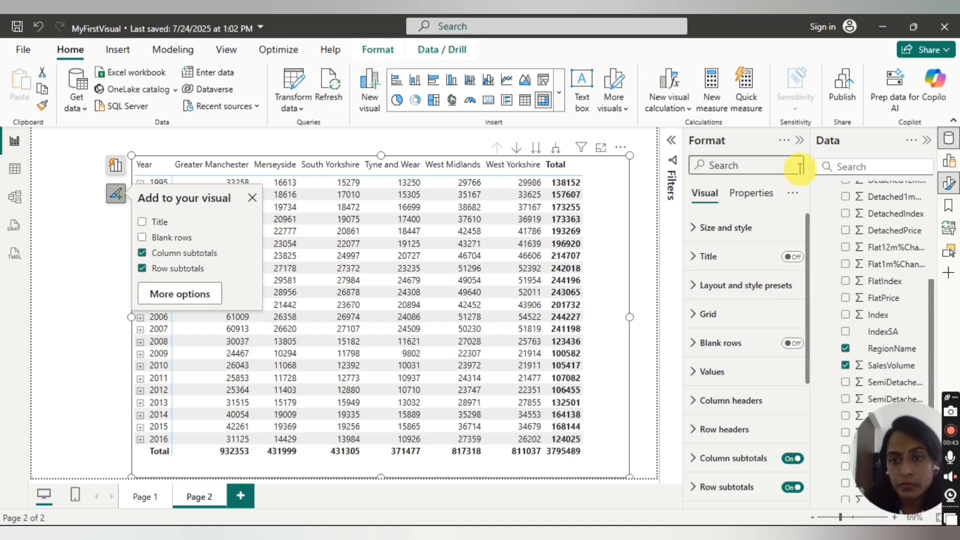
click(800, 140)
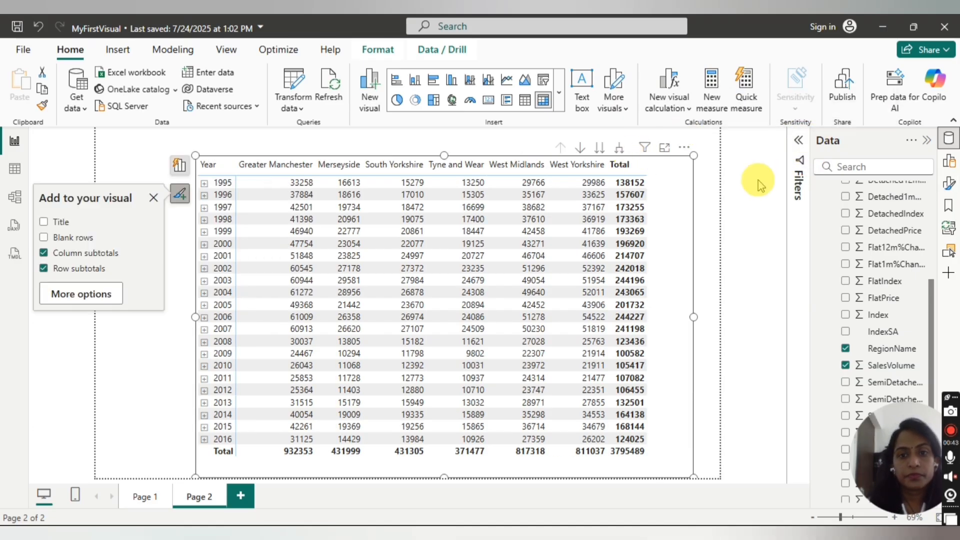
- Reselect the matrix and display the drill actions available for it
click(705, 150)
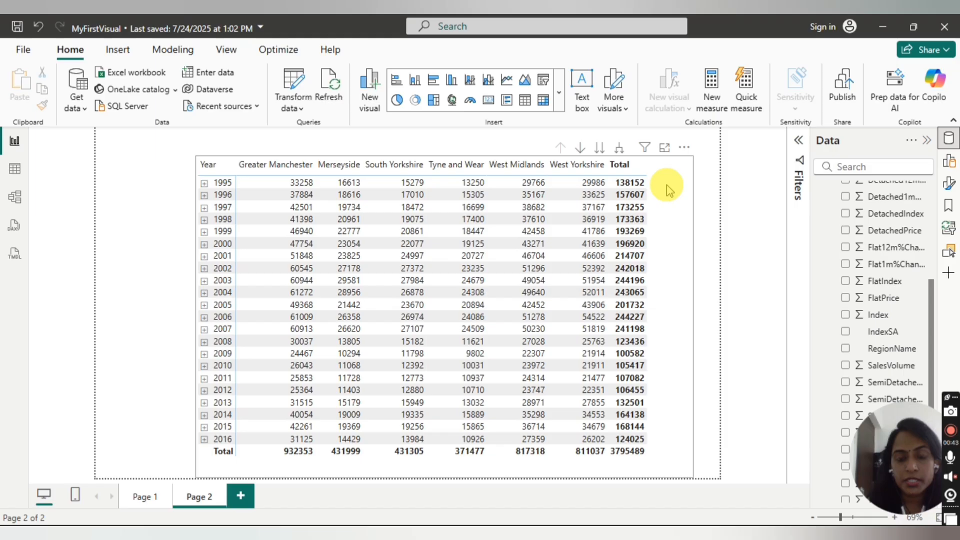
click(570, 147)
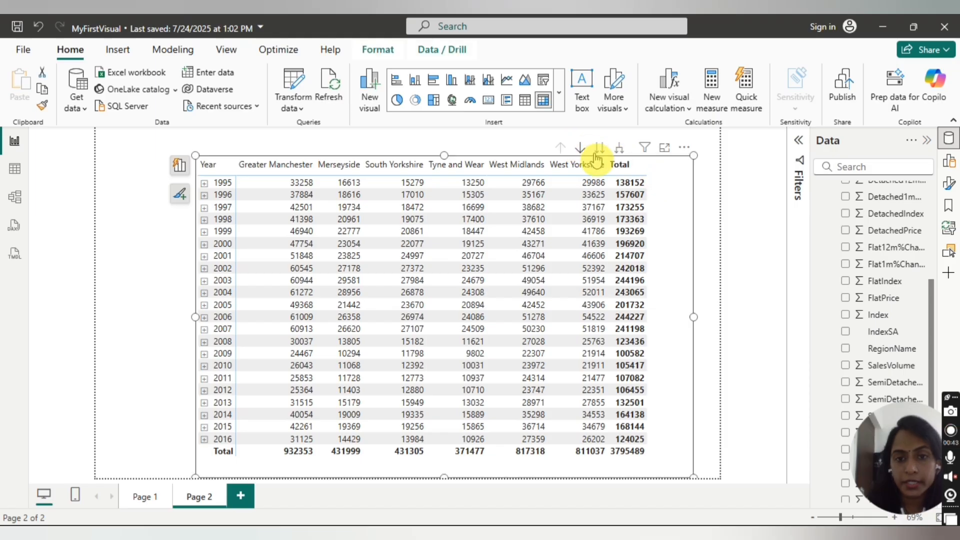
click(435, 52)
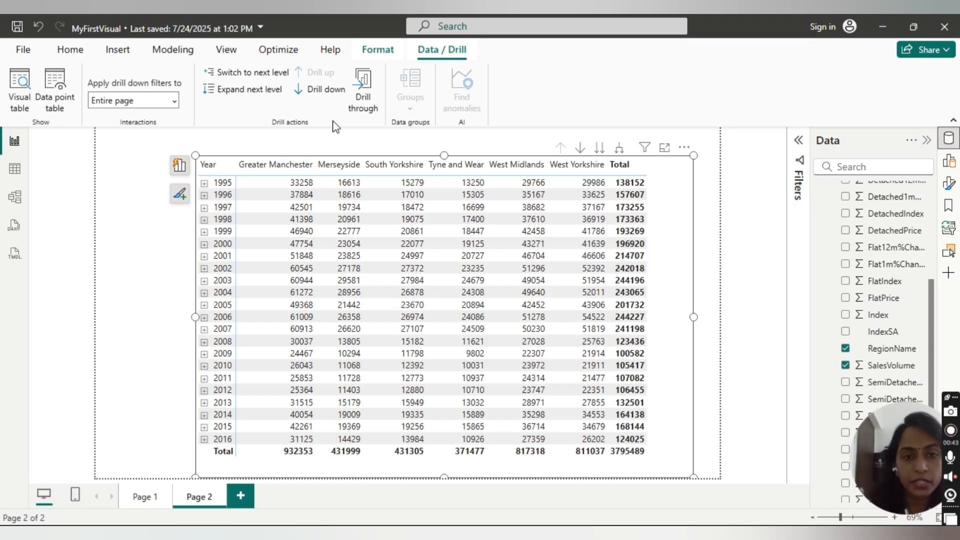
- Switch to Page 1 and select the table visual showing SalesVolume by RegionName
click(146, 506)
click(178, 316)
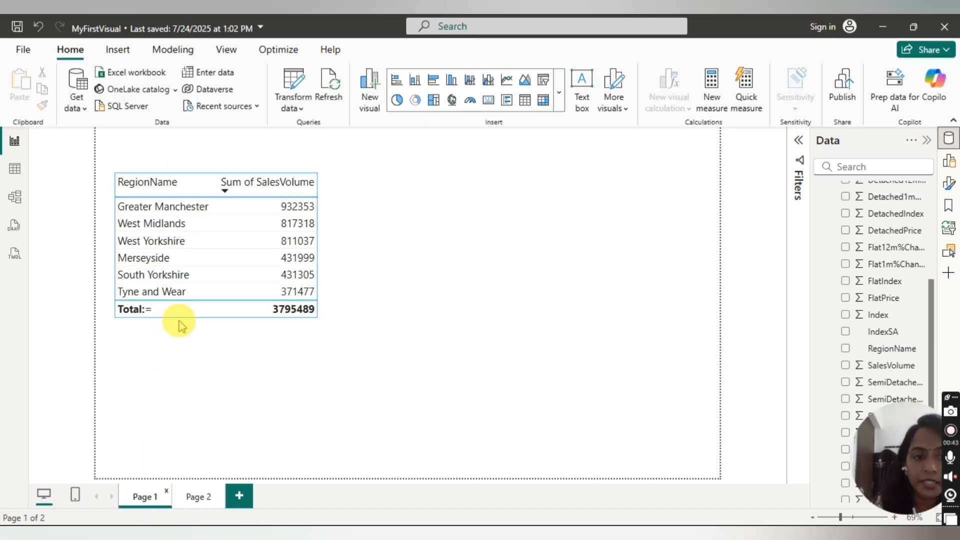
click(202, 320)
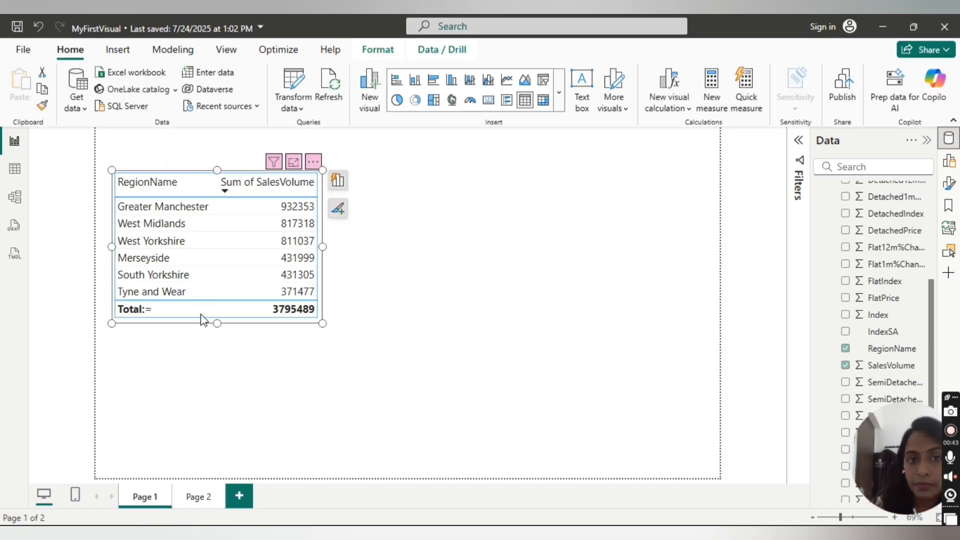